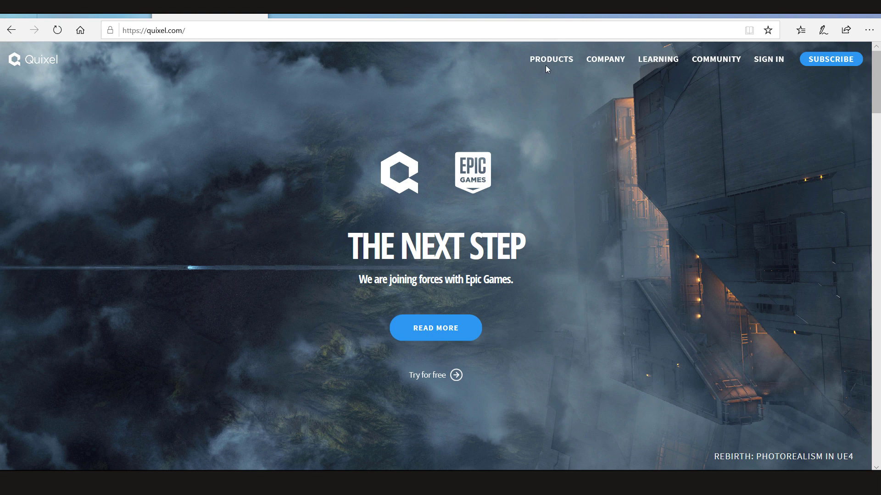
Reveal the Products dropdown in the Quixel top navigation to reach Megascans.
mouse_move(546, 66)
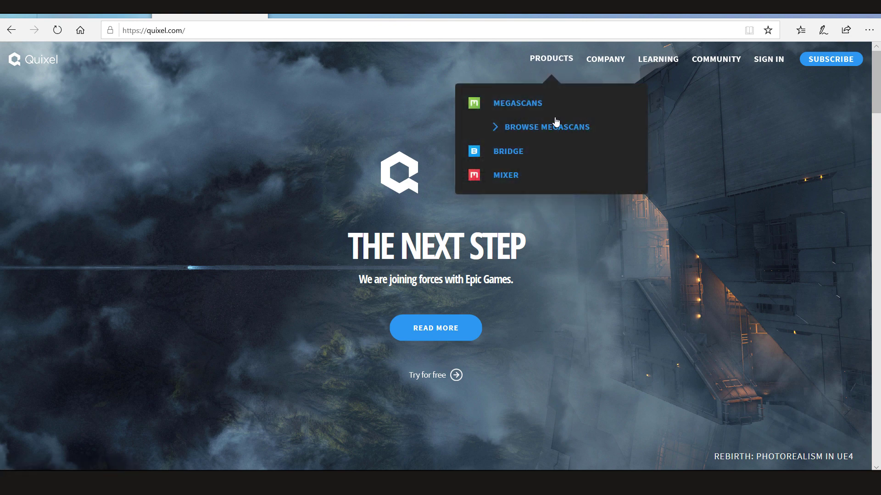
Open the Megascans asset library, filter it to Free assets, and scroll through the grid.
click(520, 110)
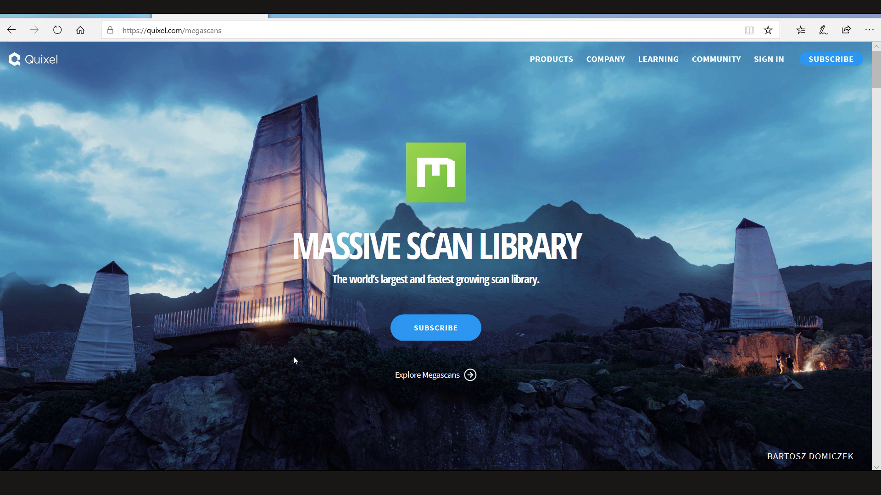
click(405, 384)
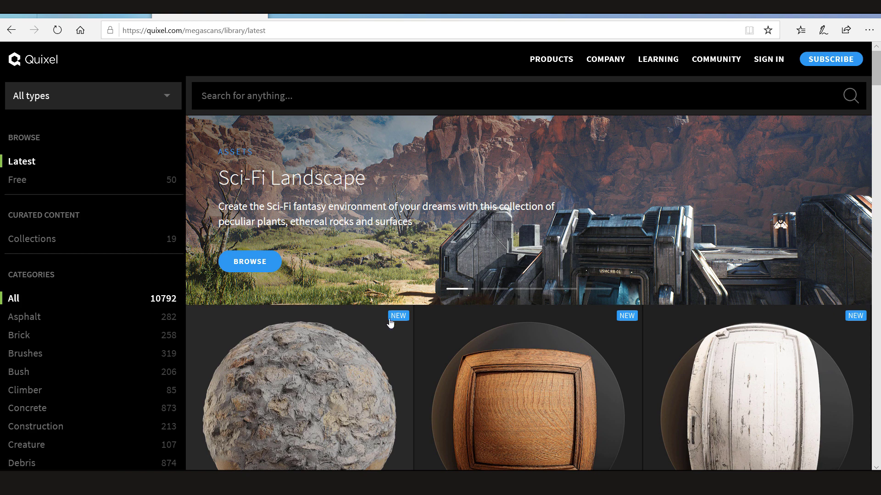
click(20, 180)
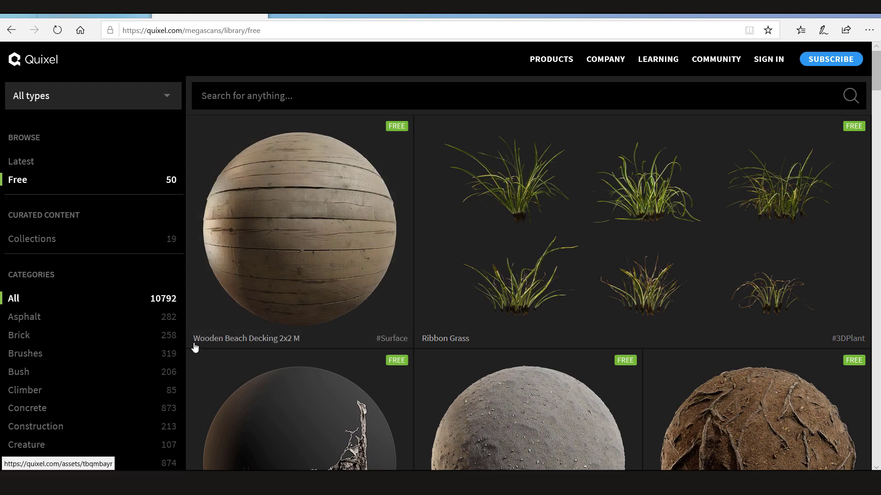
scroll(525, 242, down, 5)
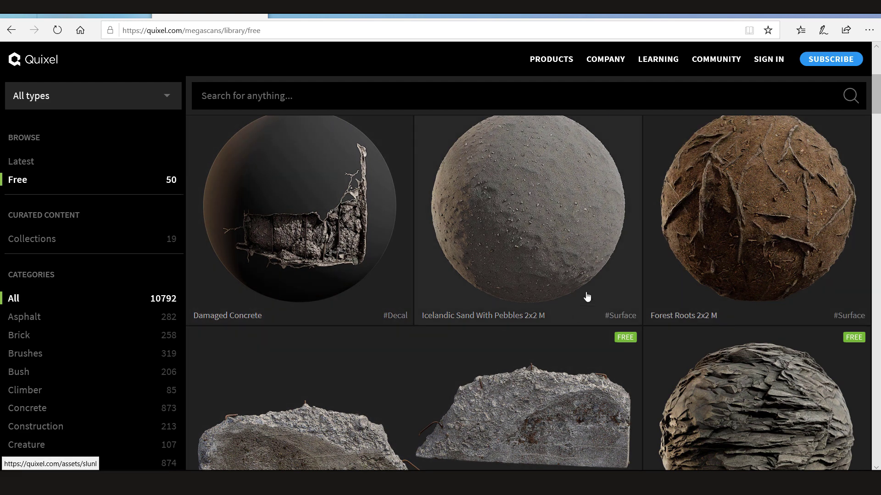
scroll(478, 335, down, 3)
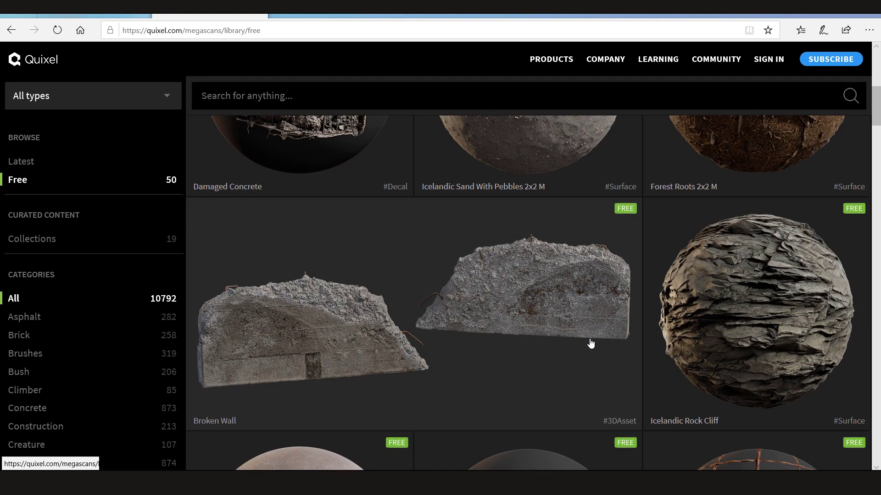
scroll(588, 323, down, 6)
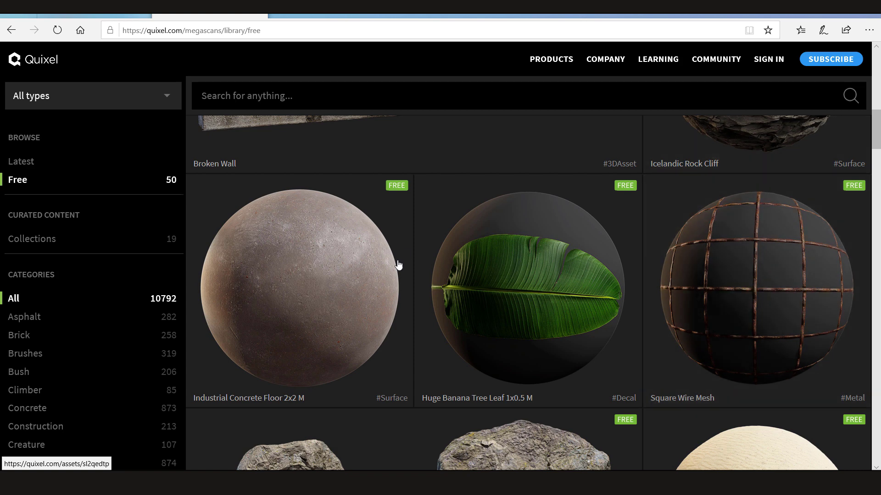
scroll(367, 273, down, 1)
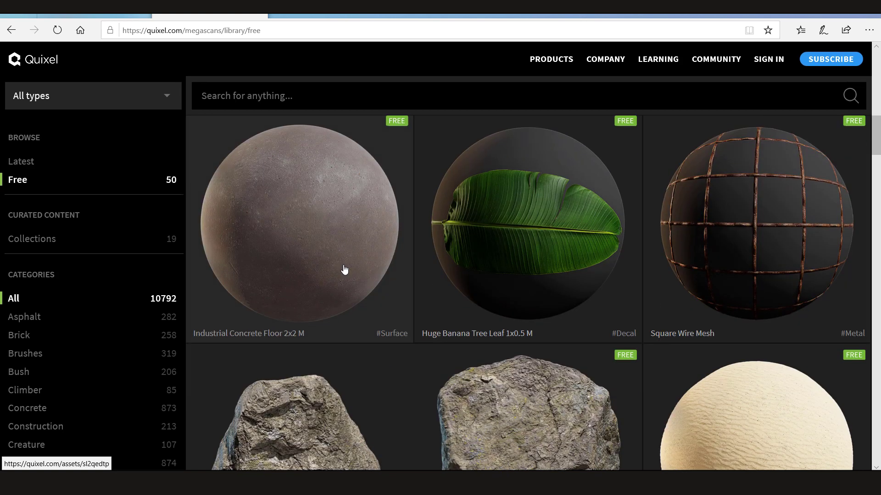
Open the Desert Warzone collection's assets from the Collections page.
click(27, 243)
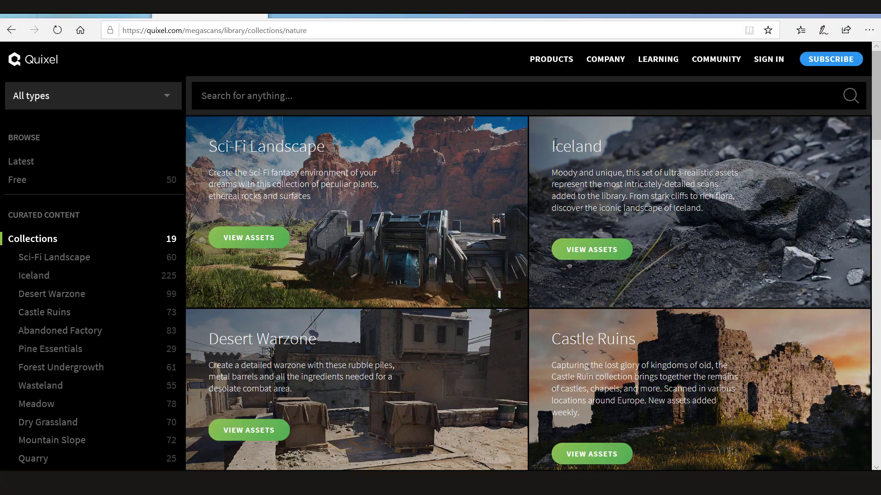
scroll(428, 352, down, 8)
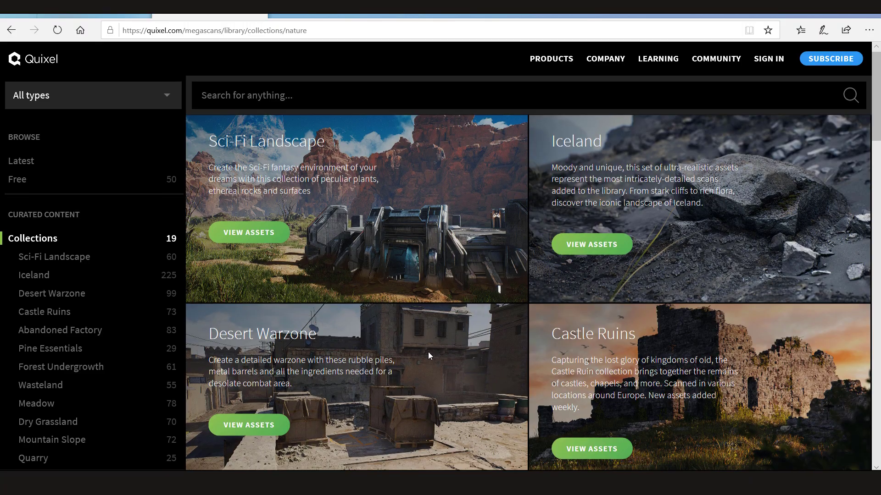
scroll(417, 310, down, 8)
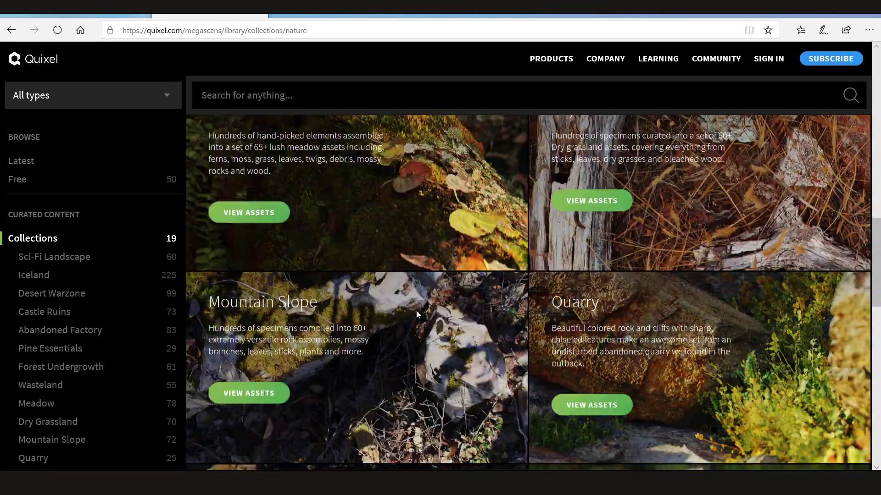
scroll(403, 336, up, 16)
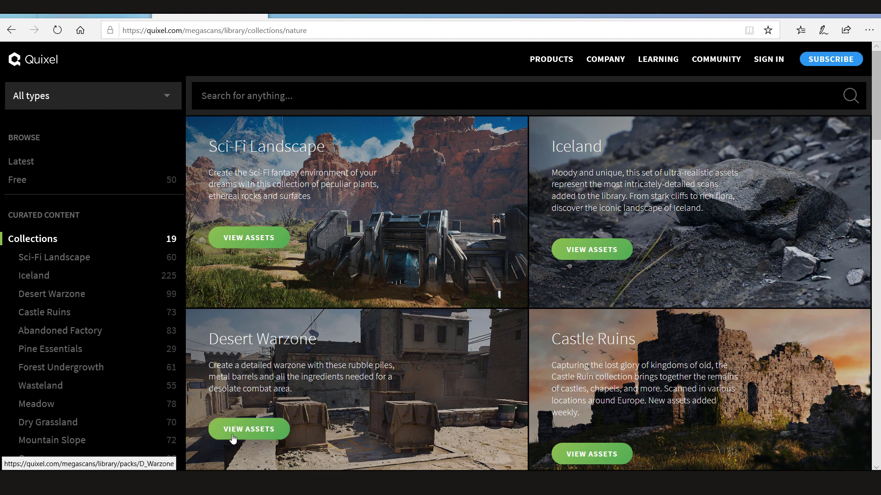
click(234, 429)
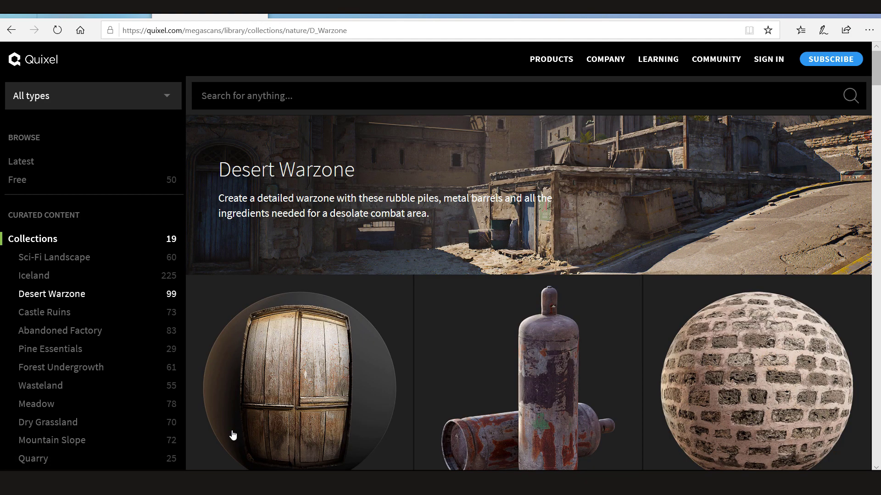
Preview the Worn Door and Stone Wall 2x2 M assets, closing each preview.
scroll(289, 410, down, 7)
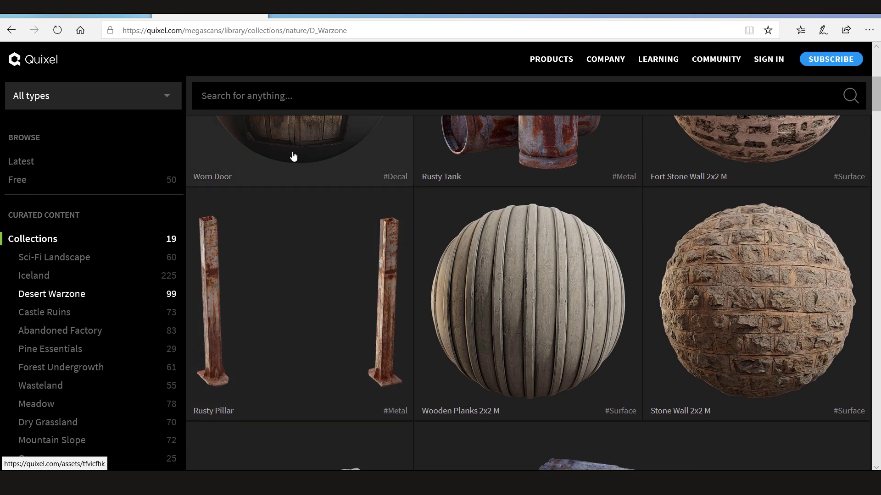
click(294, 157)
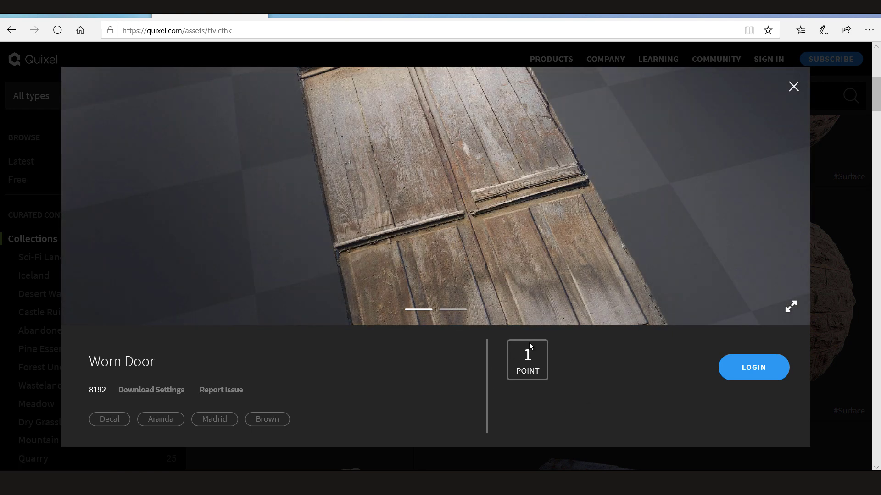
click(793, 87)
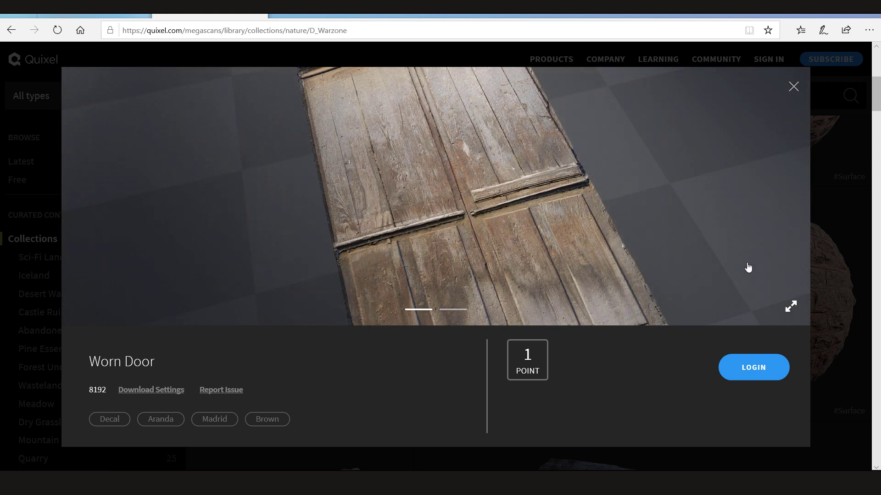
click(793, 86)
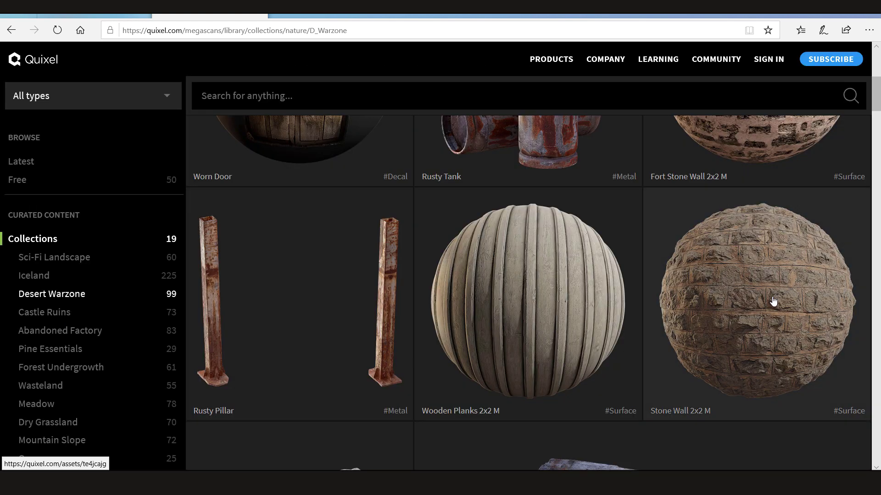
click(773, 301)
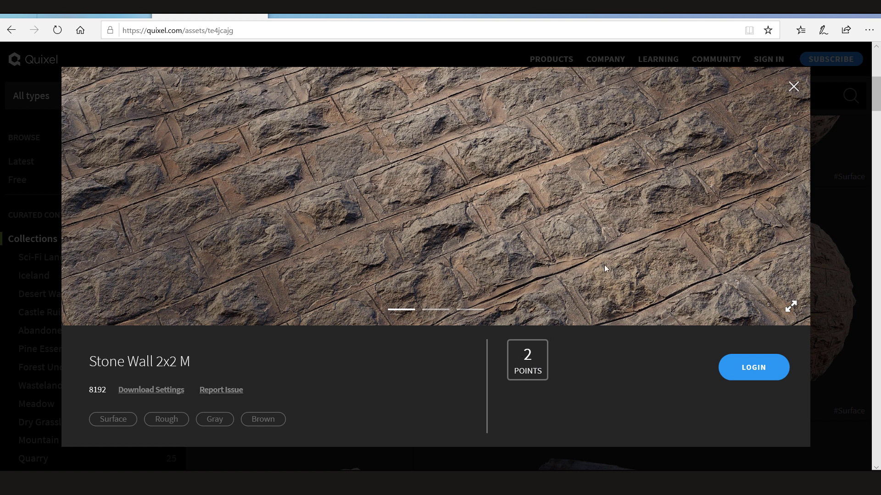
click(794, 88)
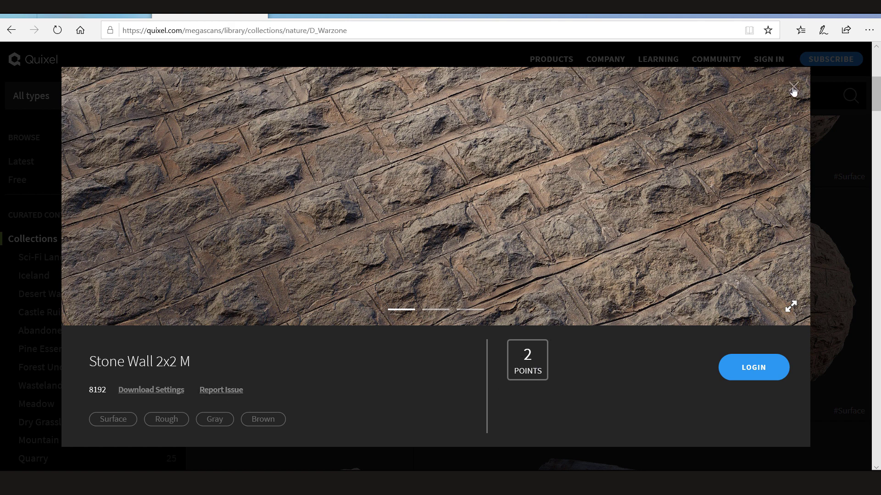
click(837, 286)
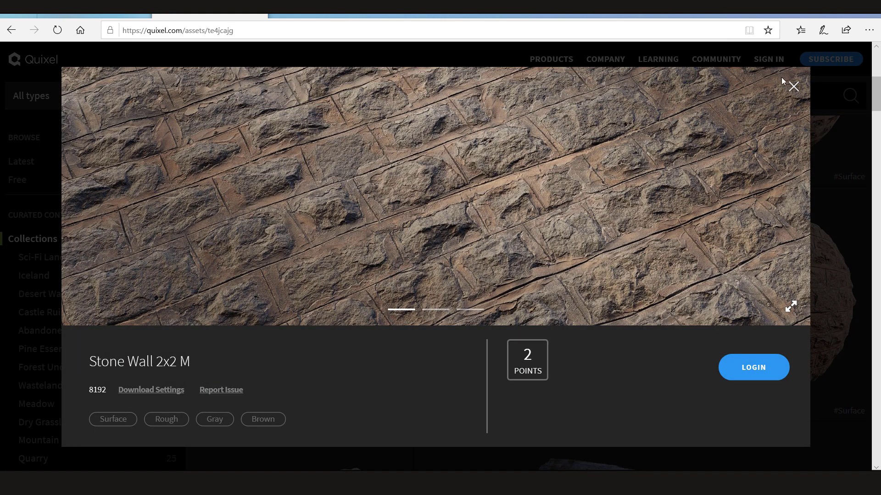
click(791, 88)
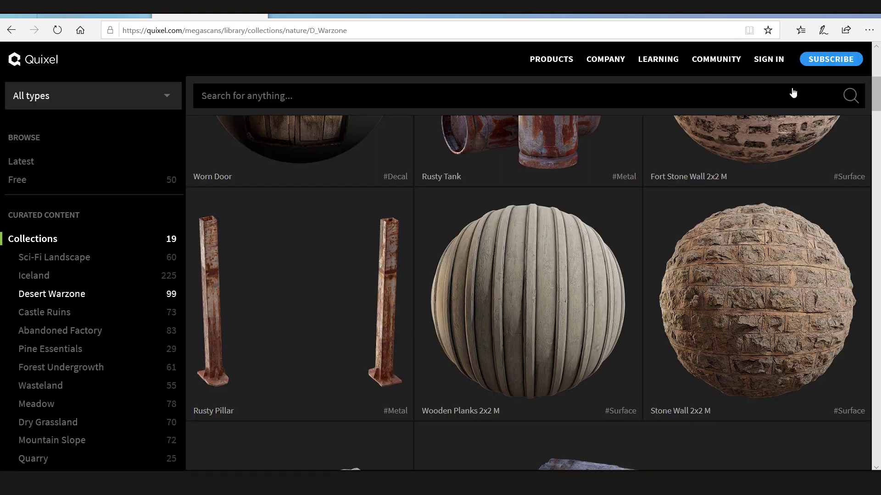
Log in with the Epic Games account e-mail and password, then allow Quixel access.
click(772, 60)
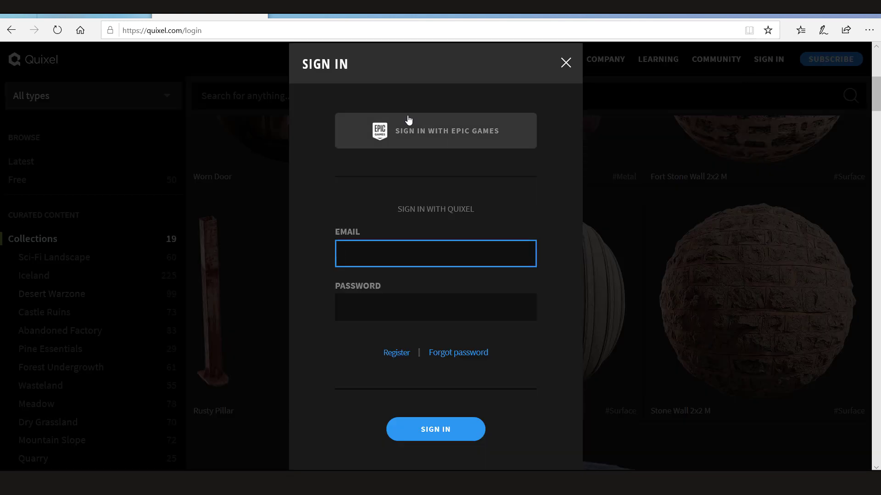
click(359, 137)
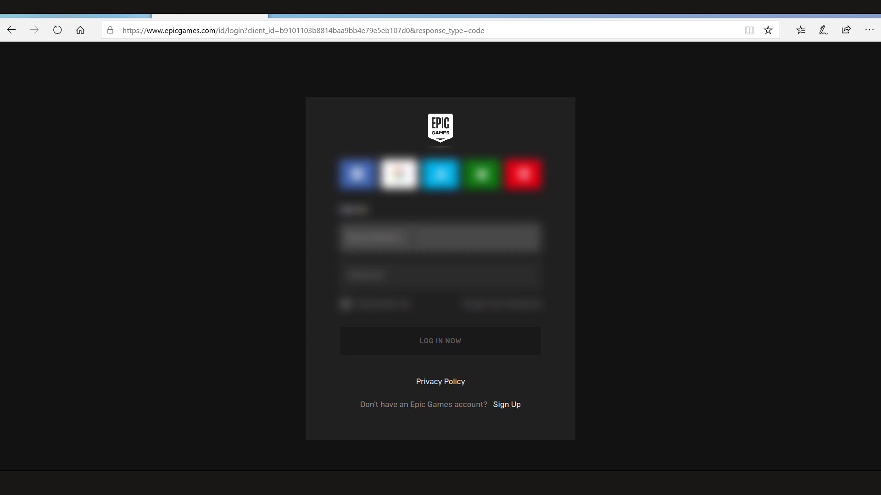
text(unreadable-email)
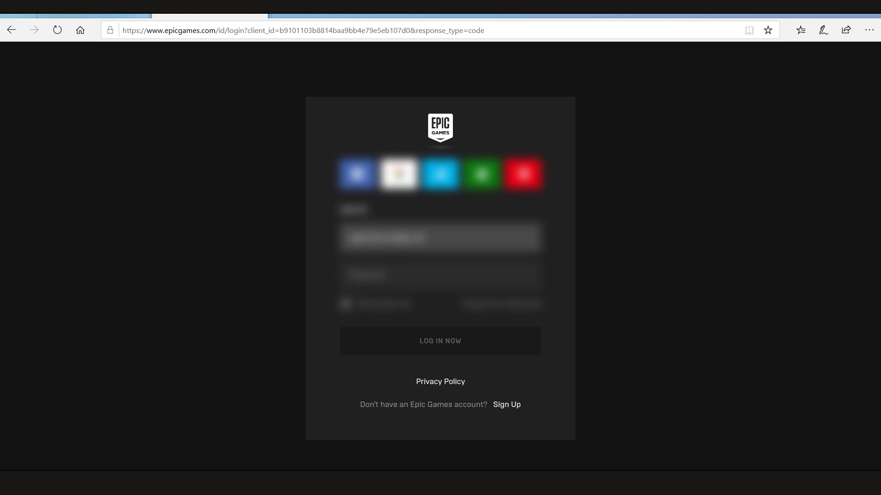
text(.com)
key(Tab)
text(********)
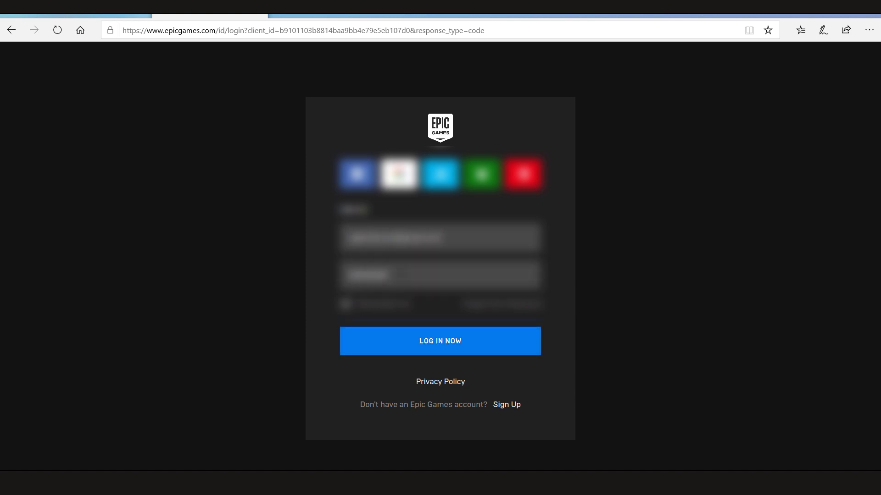
text(****)
click(443, 344)
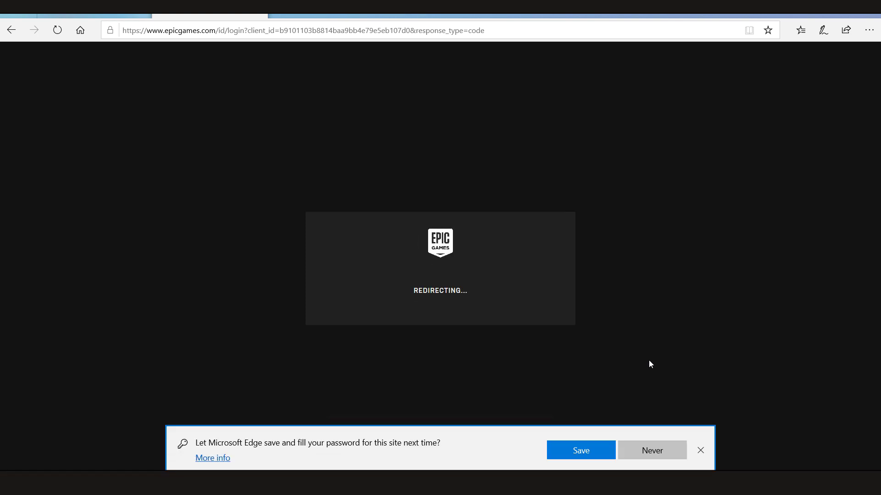
click(649, 451)
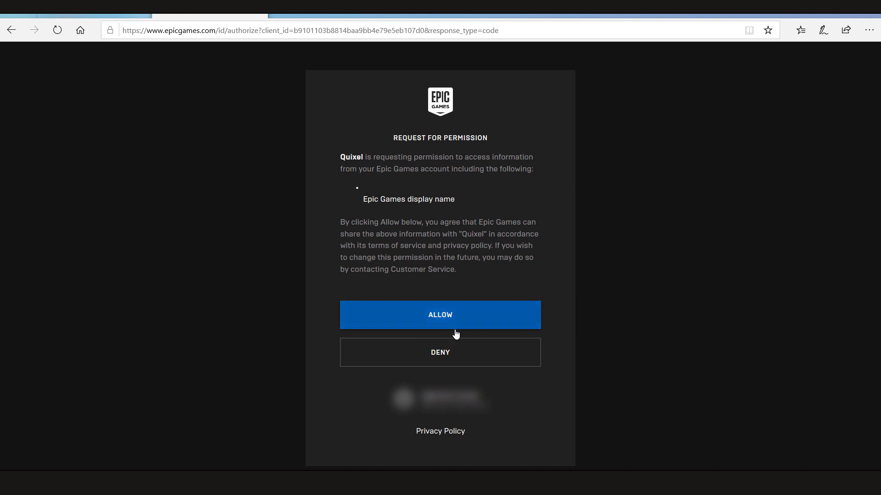
click(415, 316)
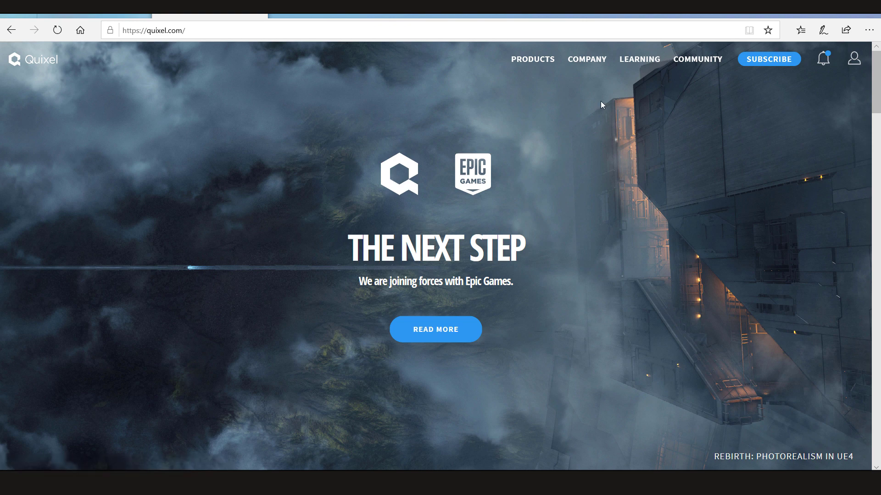
Go back to the Megascans library and open Stone Wall 2x2 M, showing its 2-point cost.
click(851, 63)
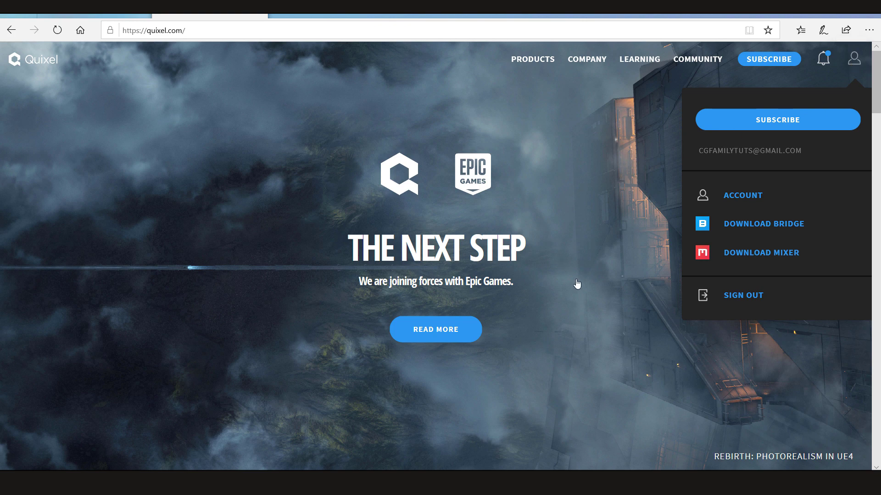
click(531, 63)
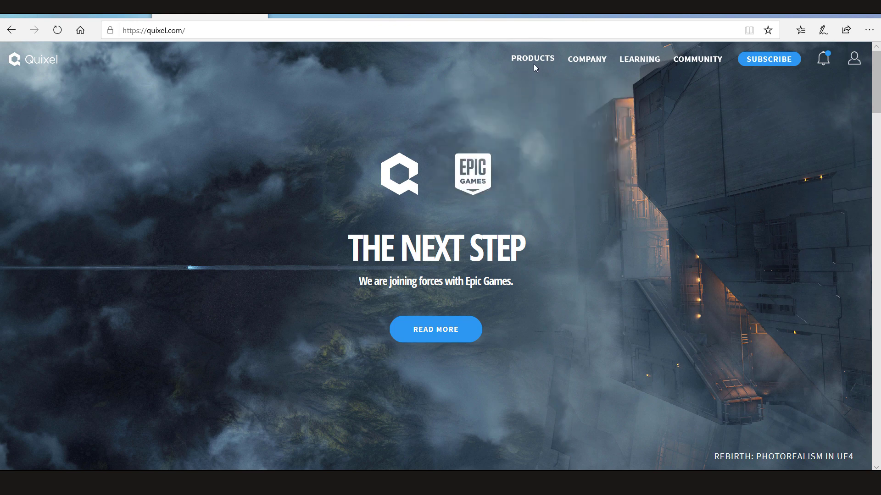
click(533, 65)
click(528, 127)
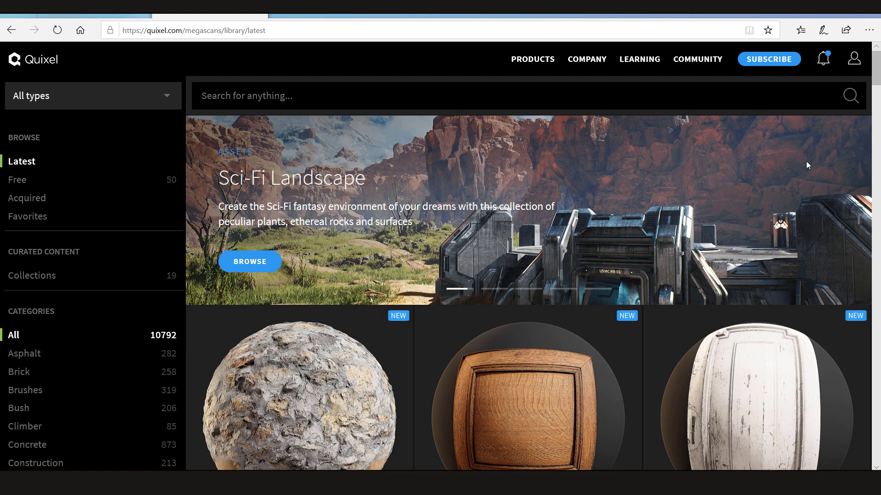
scroll(877, 80, down, 5)
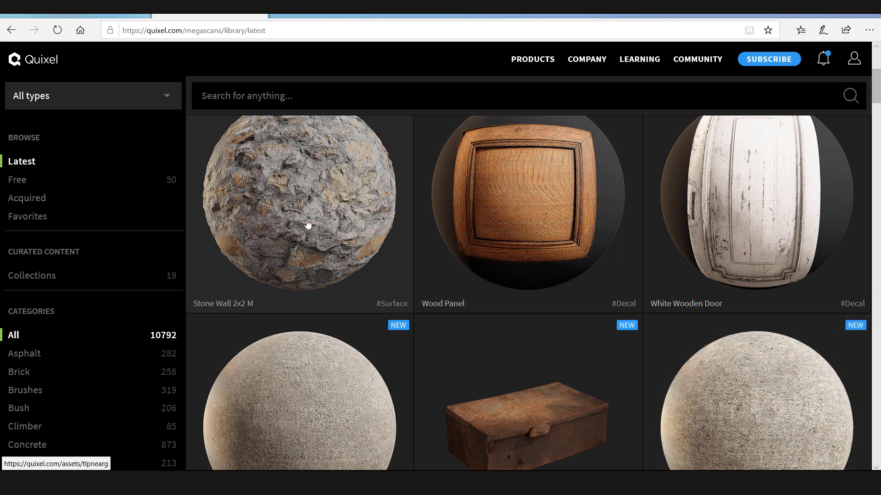
click(311, 233)
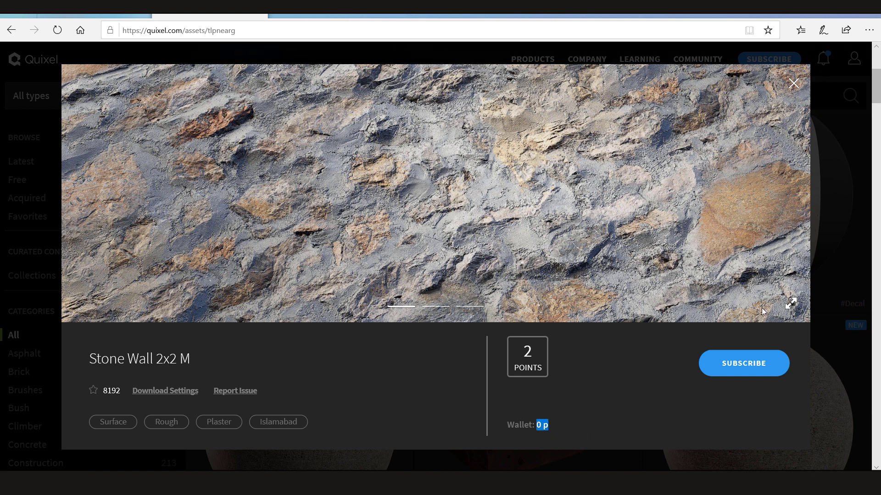
Choose Unlimited Access for UE4 on the pricing page, triggering the License Not Found notice.
click(747, 368)
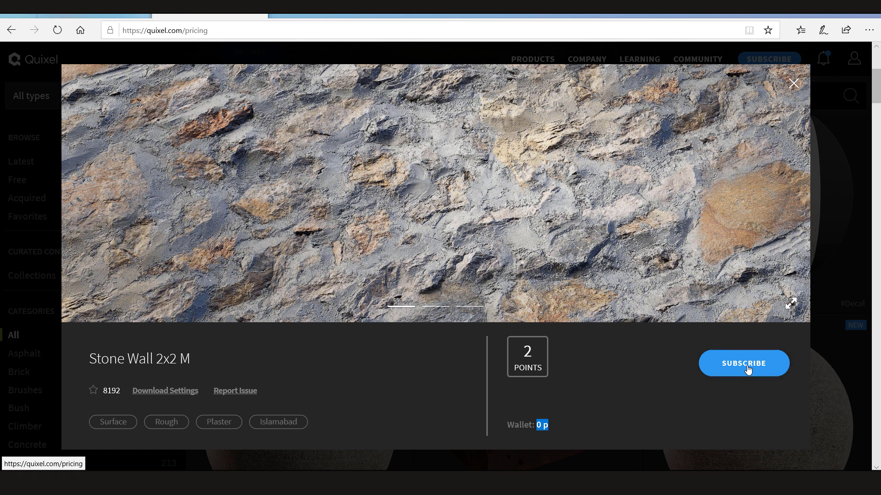
click(762, 63)
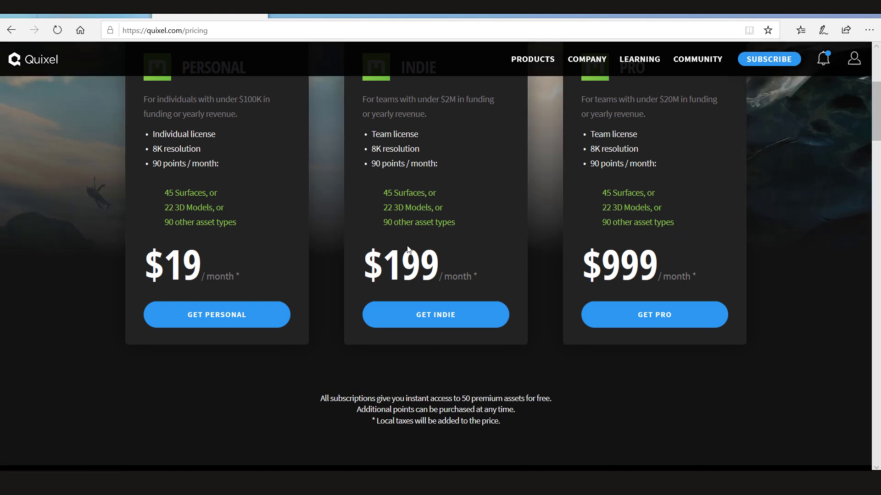
scroll(170, 207, up, 5)
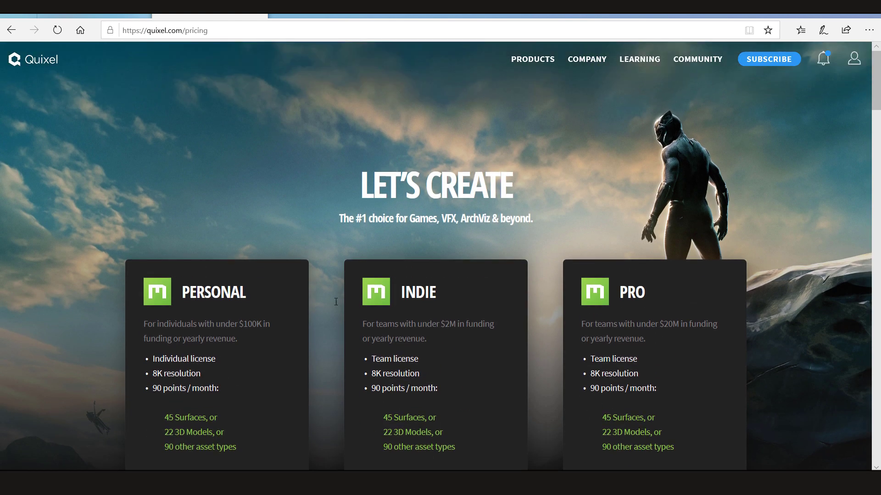
scroll(215, 315, down, 3)
scroll(465, 273, down, 10)
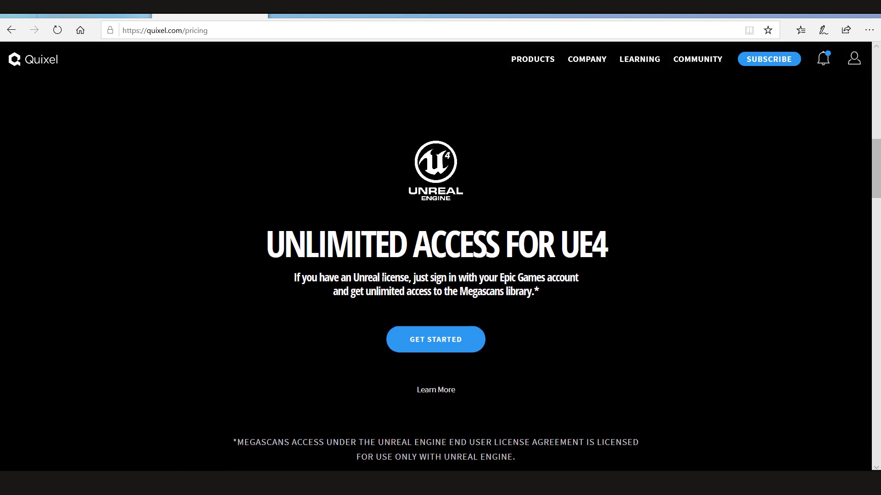
scroll(433, 282, up, 7)
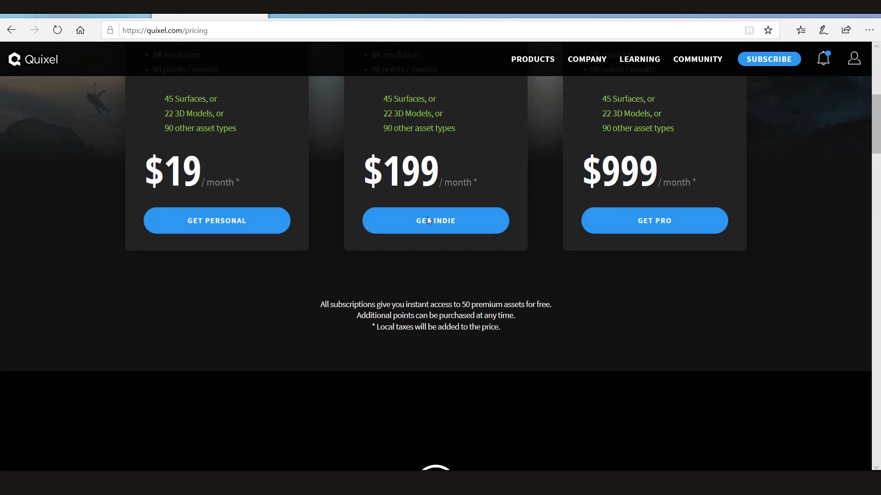
scroll(540, 278, down, 5)
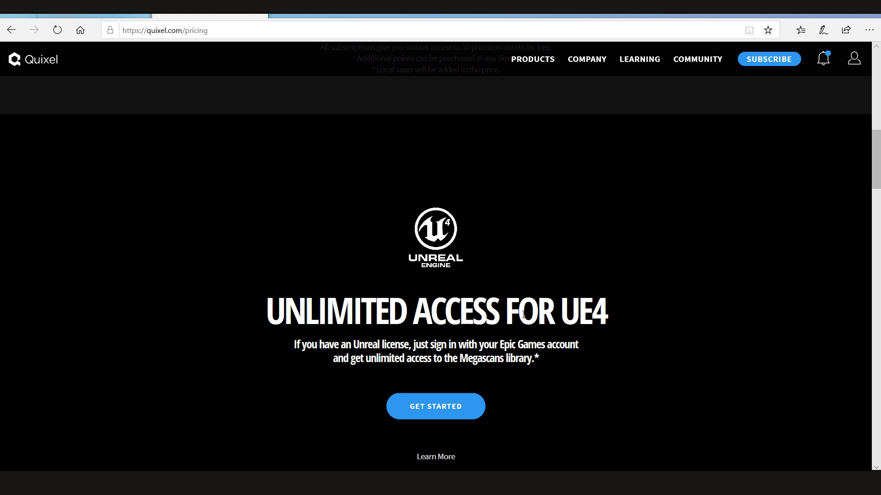
scroll(611, 317, down, 1)
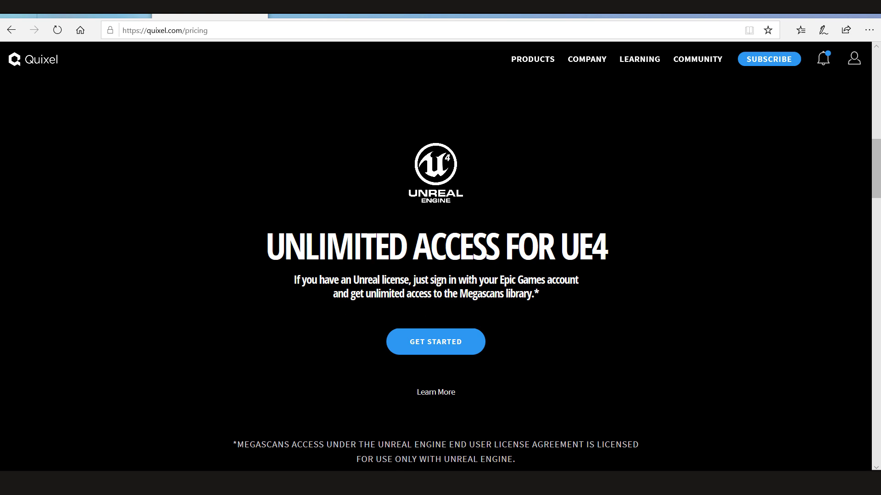
drag(478, 281, 549, 315)
click(549, 315)
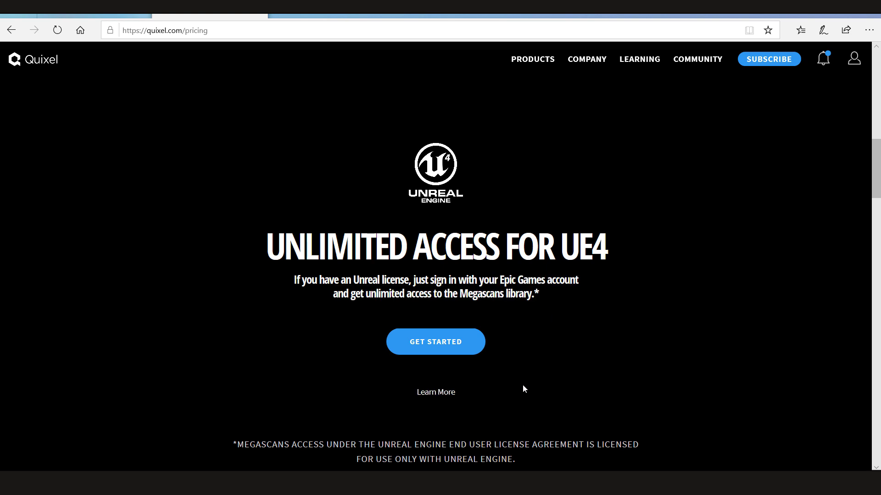
click(436, 337)
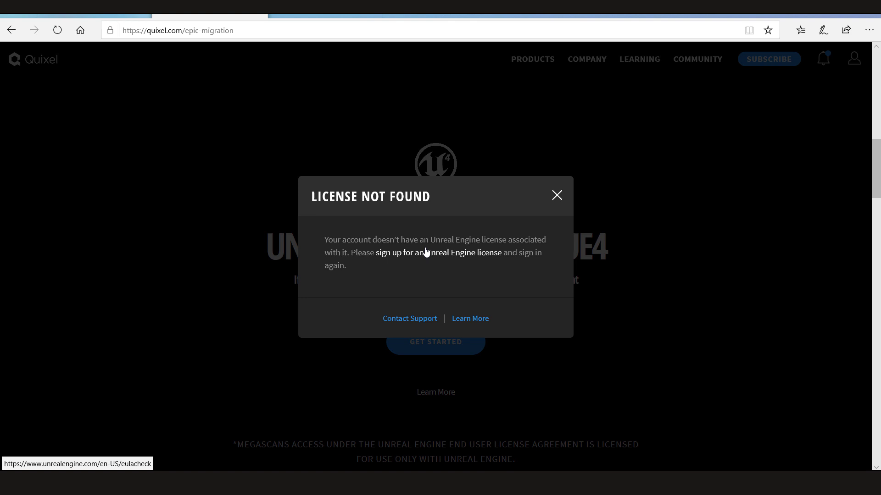
Log in on the Unreal Engine site, accept the Game Developers EULA, and proceed back to Quixel.
click(308, 14)
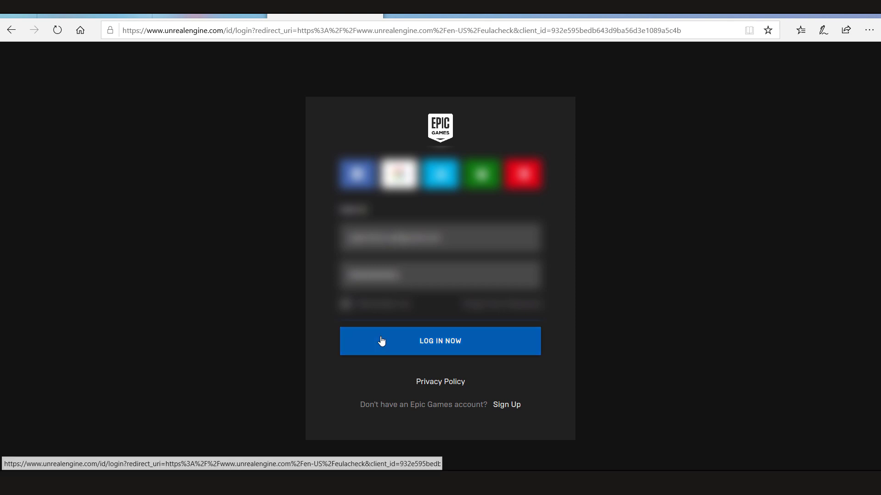
click(413, 353)
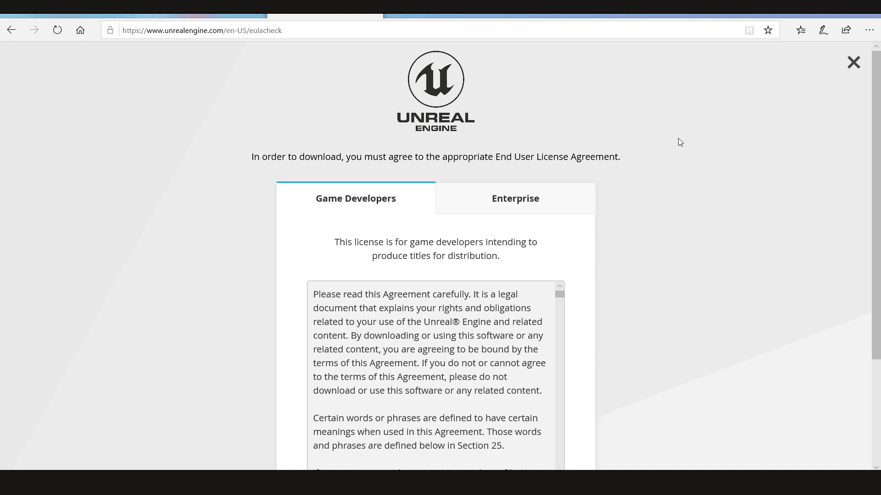
scroll(656, 257, down, 3)
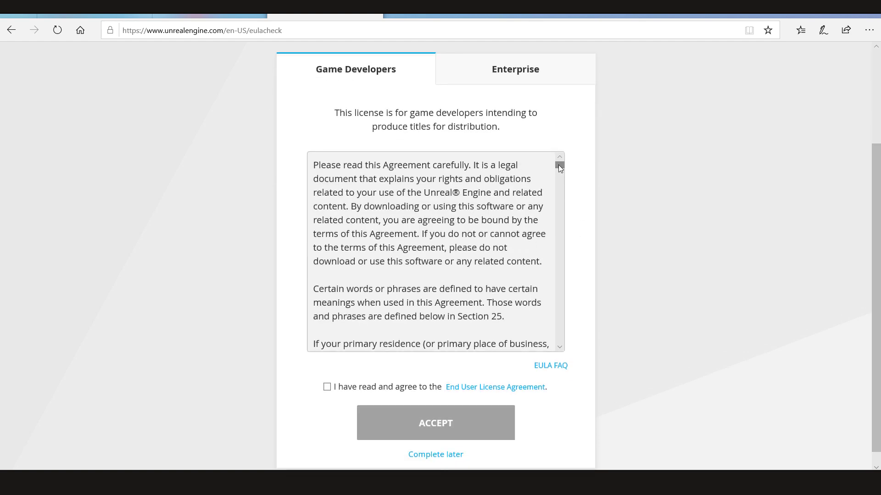
drag(559, 166, 588, 371)
scroll(292, 366, down, 1)
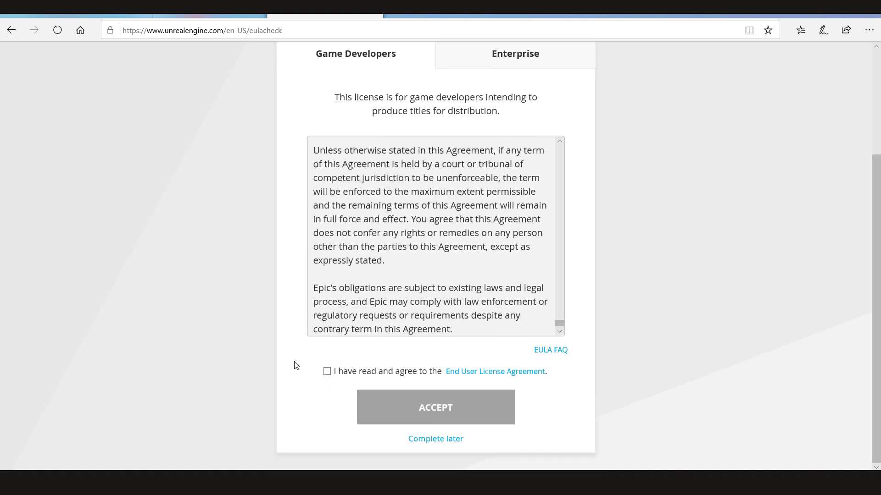
click(328, 372)
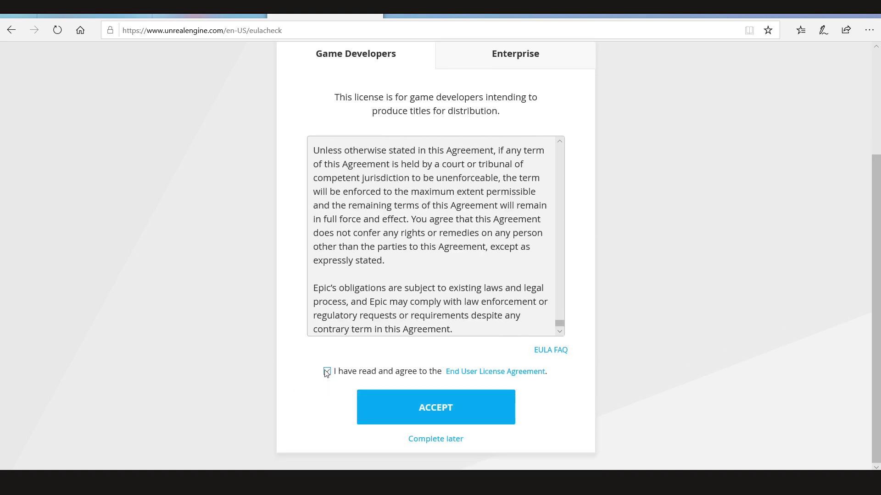
click(450, 407)
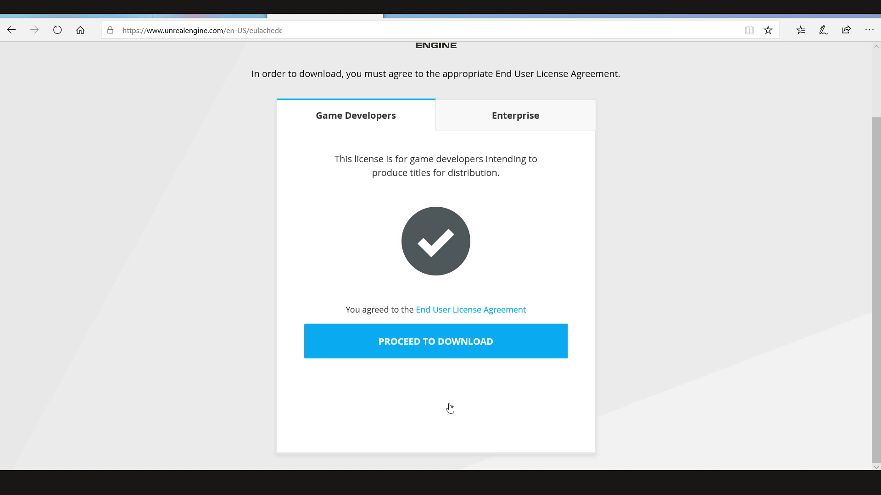
click(427, 342)
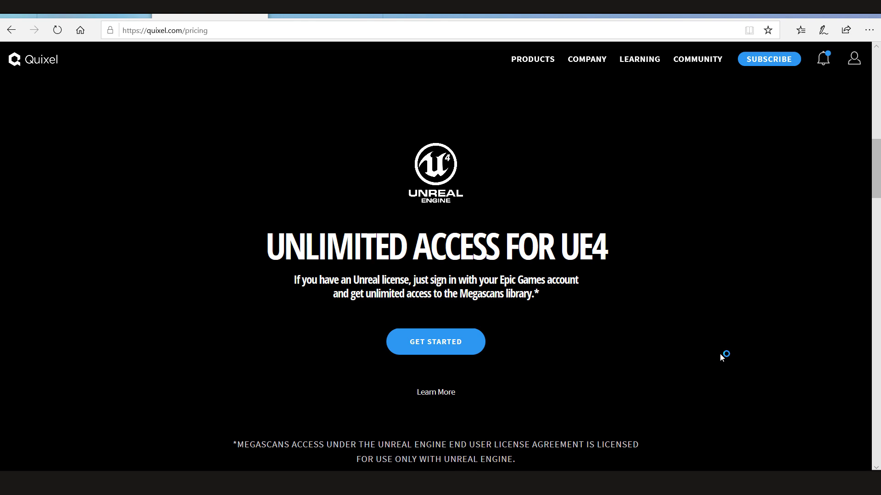
Sign out of the Quixel account and reopen the sign-in dialog.
click(853, 60)
click(756, 297)
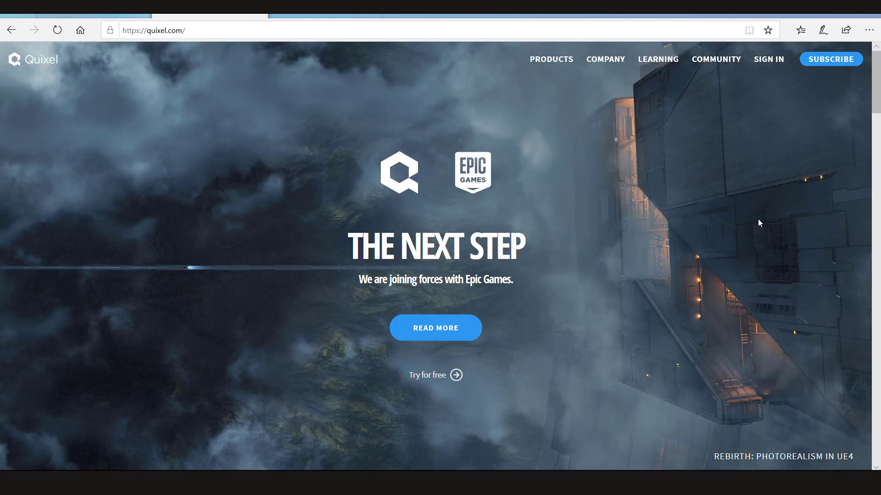
click(770, 60)
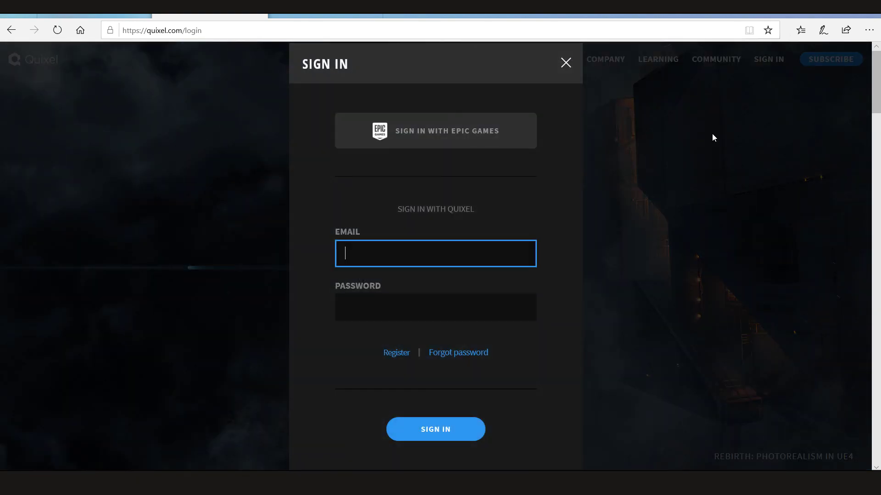
click(711, 133)
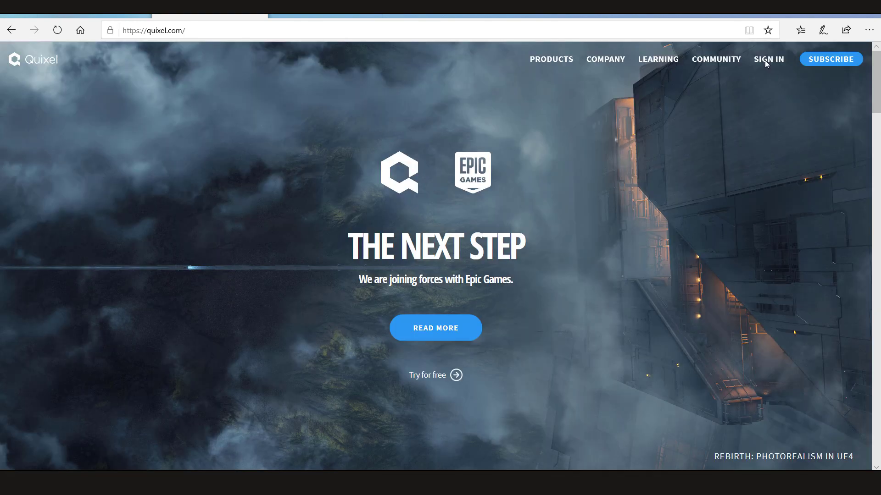
click(764, 60)
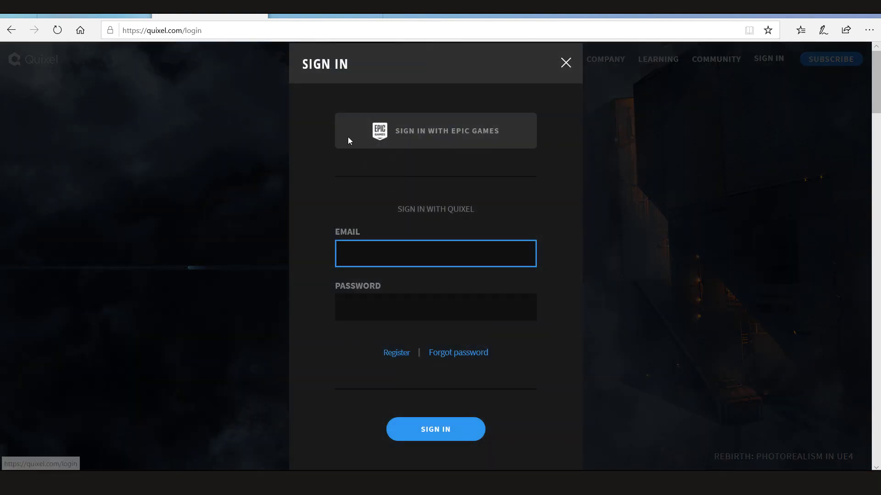
Sign in via Epic Games, agree to the Unreal-only license terms, and claim unlimited access.
click(387, 132)
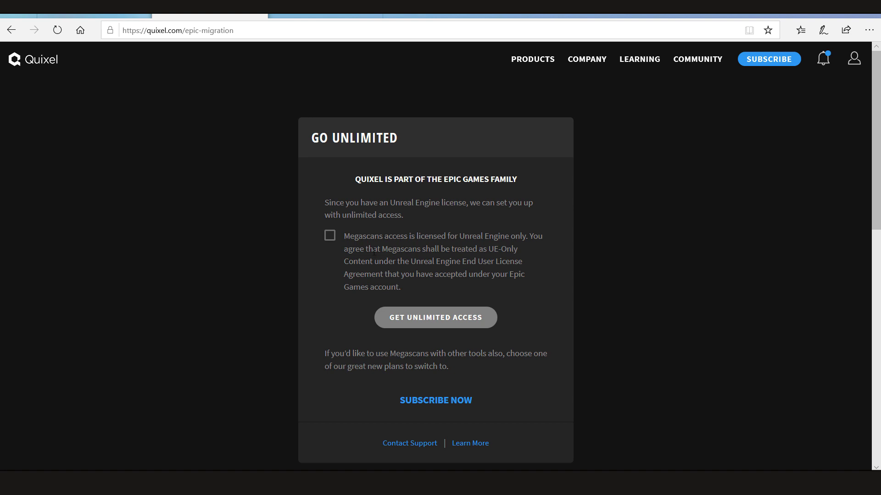
drag(345, 238, 379, 249)
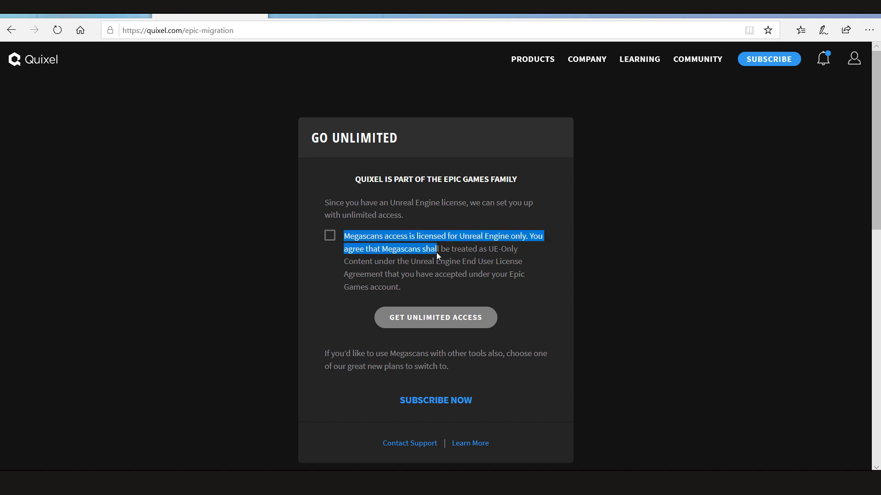
drag(436, 253, 503, 268)
click(370, 238)
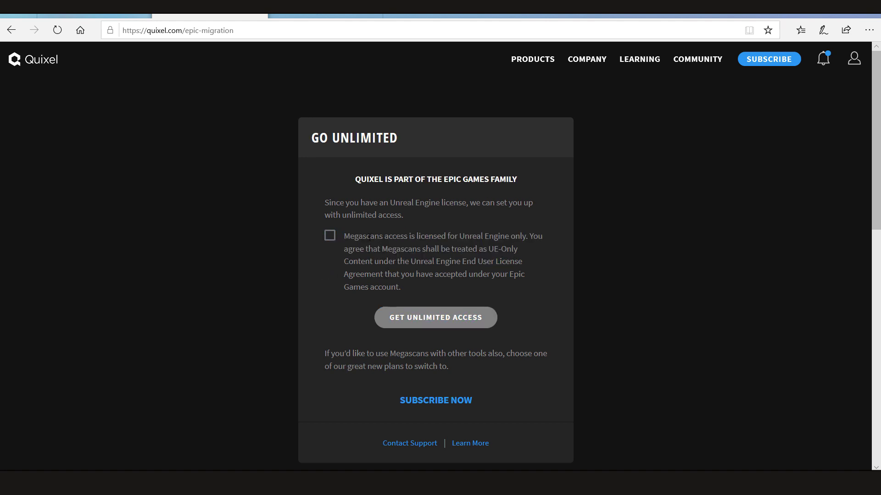
click(330, 238)
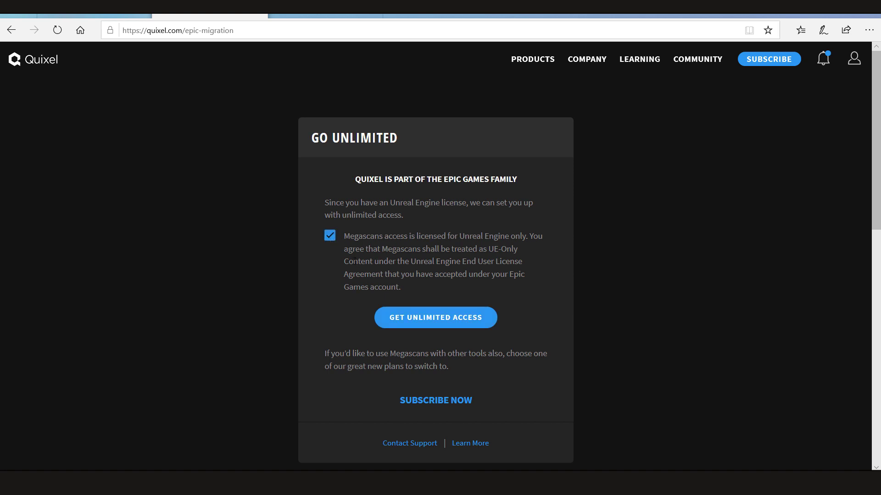
click(408, 320)
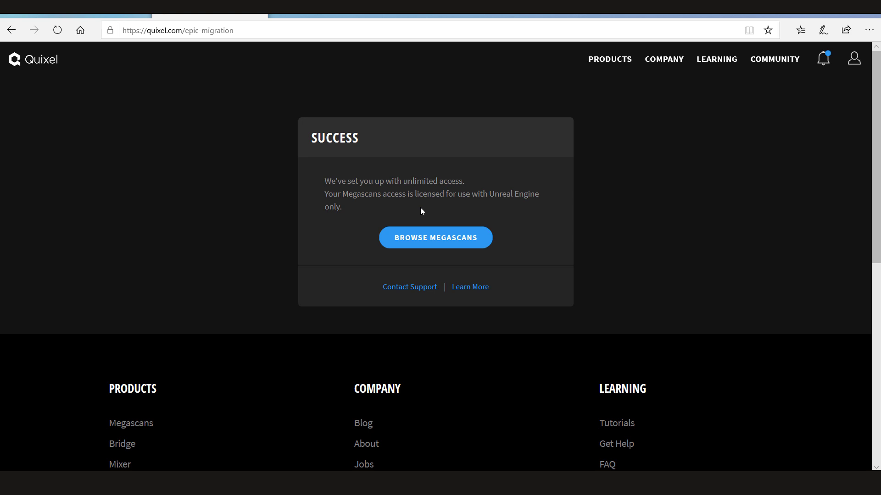
Open the latest-assets library of 10792 items and select the Stone Wall 2x2 M card.
click(420, 240)
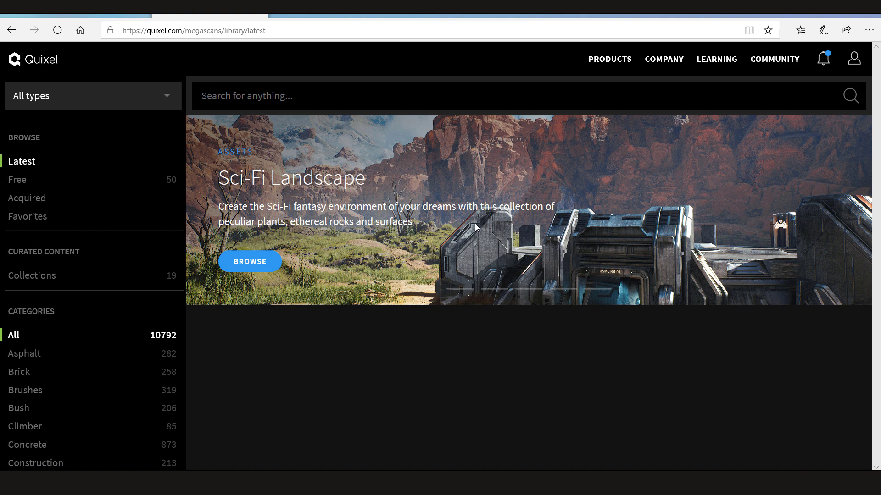
scroll(475, 224, down, 4)
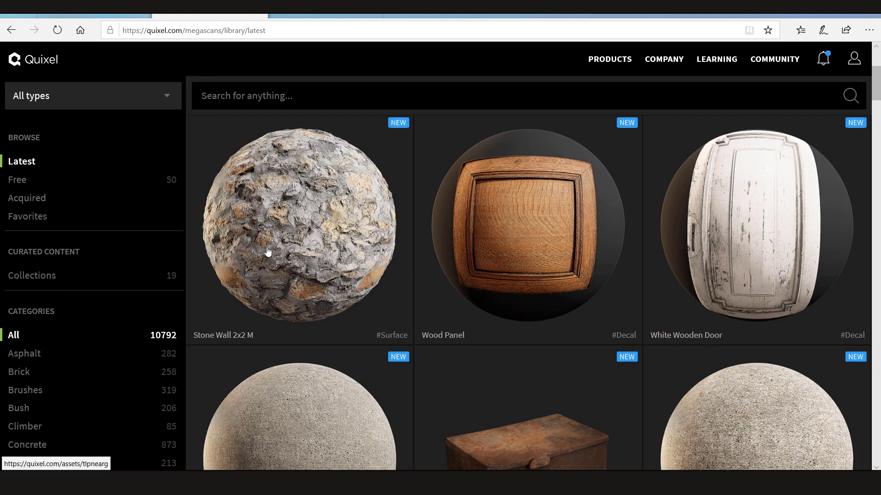
click(268, 252)
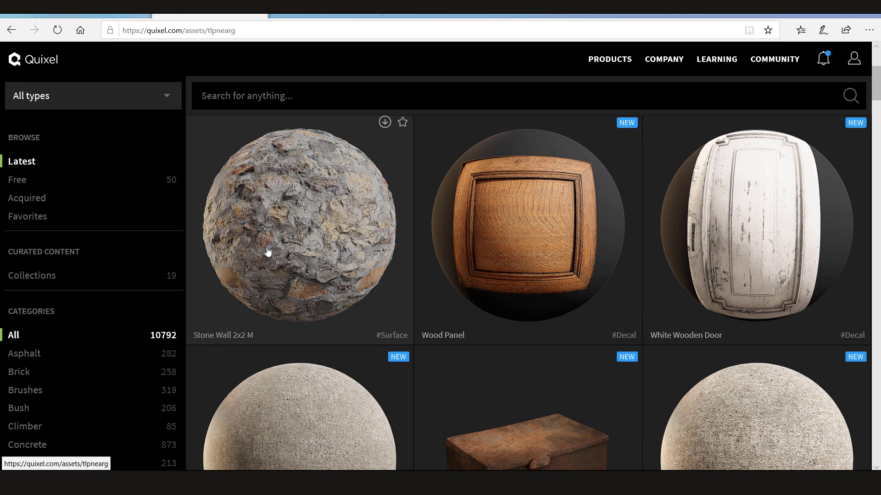
Open Stone Wall 2x2 M's download settings and choose 8K resolution with the Unreal 4 preset.
click(285, 223)
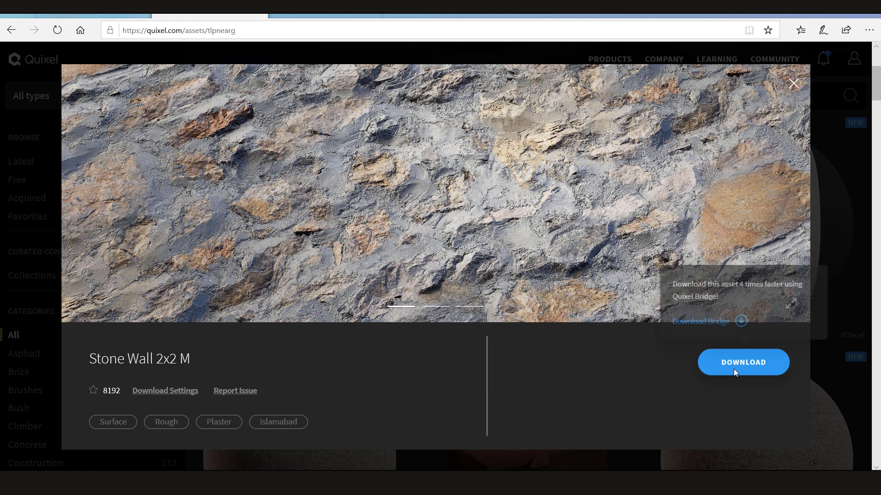
click(159, 391)
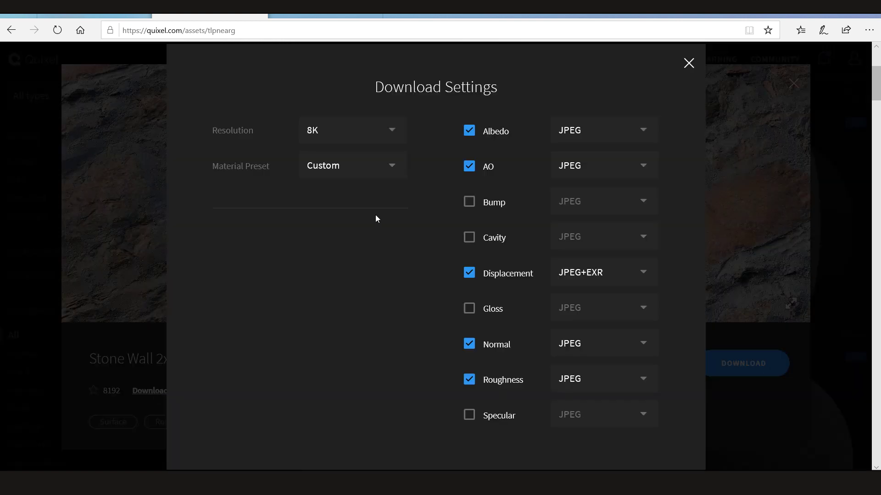
click(362, 130)
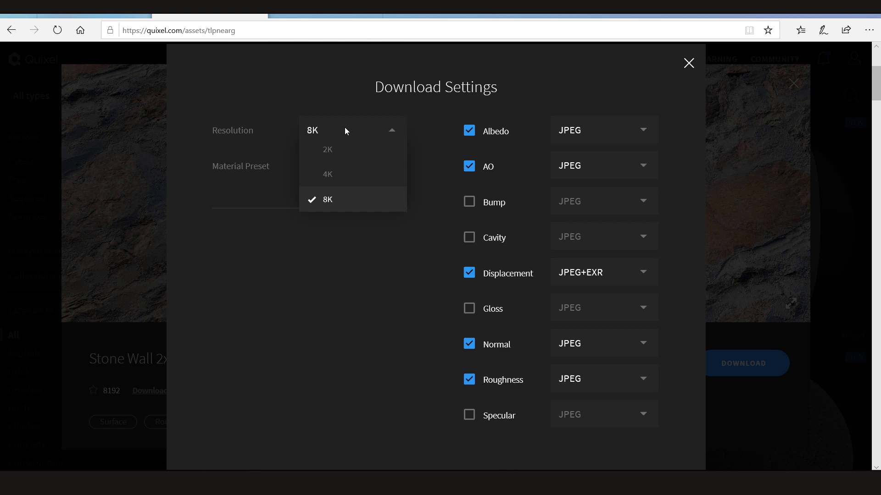
click(311, 98)
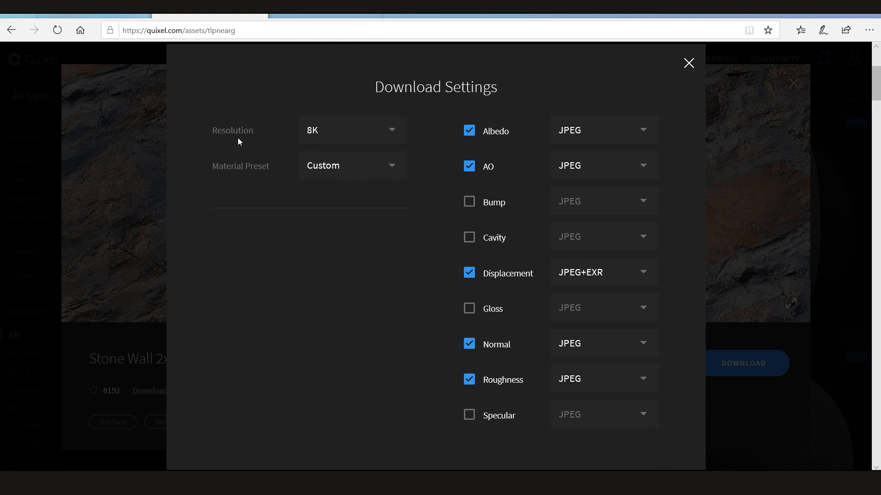
click(333, 177)
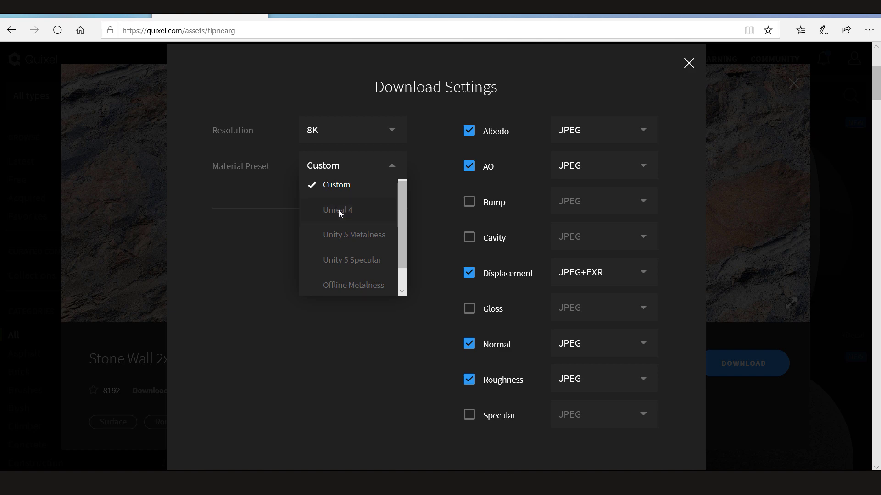
click(340, 211)
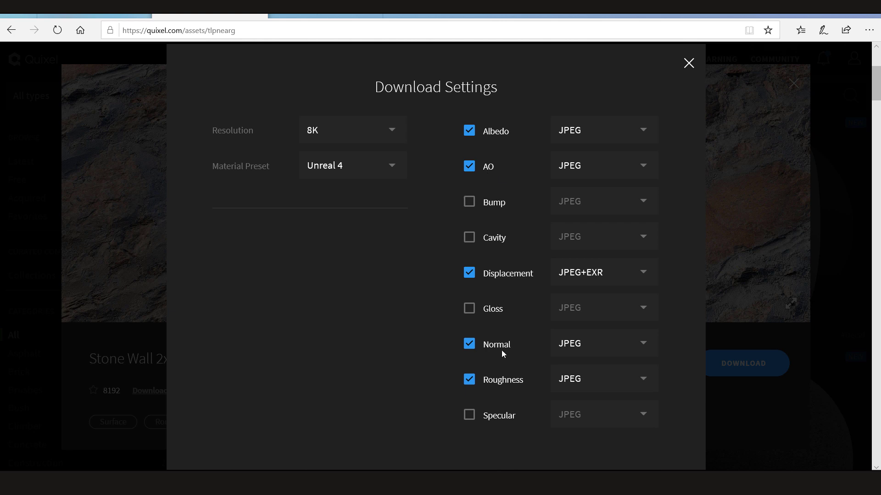
Close the download settings and download the Stone Wall 2x2 M surface.
scroll(499, 400, down, 2)
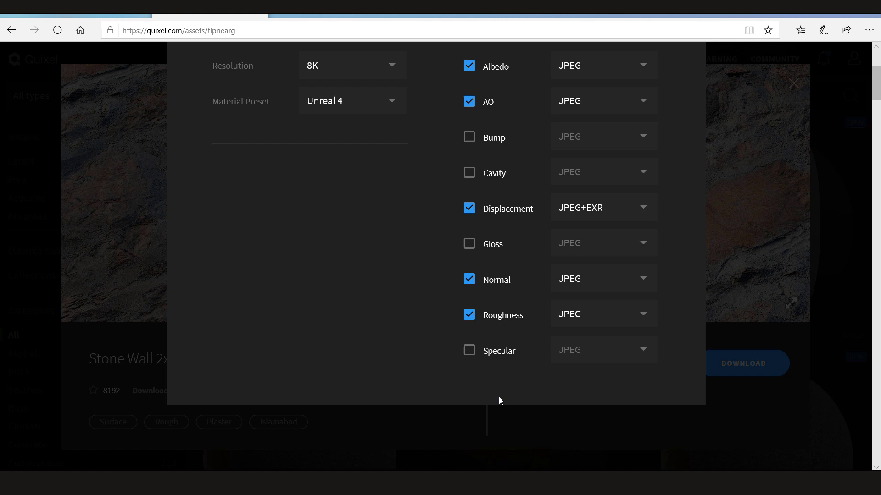
scroll(500, 364, up, 2)
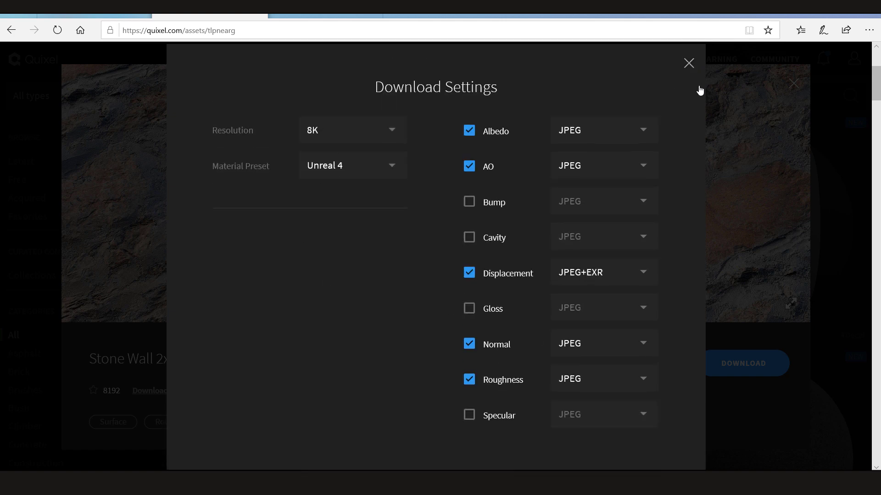
click(688, 62)
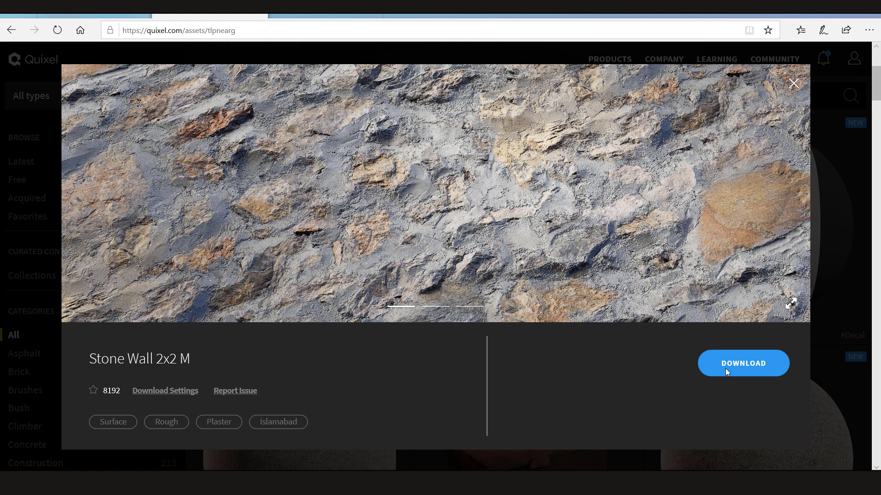
click(725, 368)
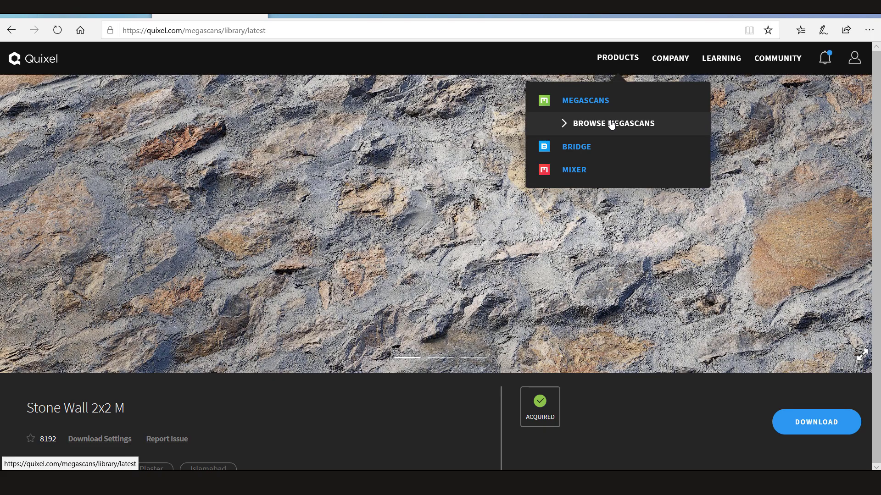
From Browse Megascans, filter to Acquired, open the Wasteland collection and scroll down to Twigs.
click(612, 123)
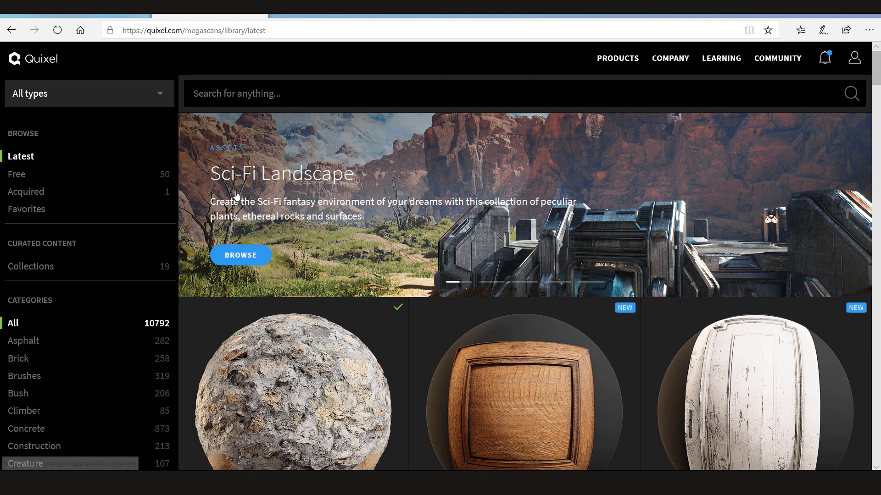
click(26, 195)
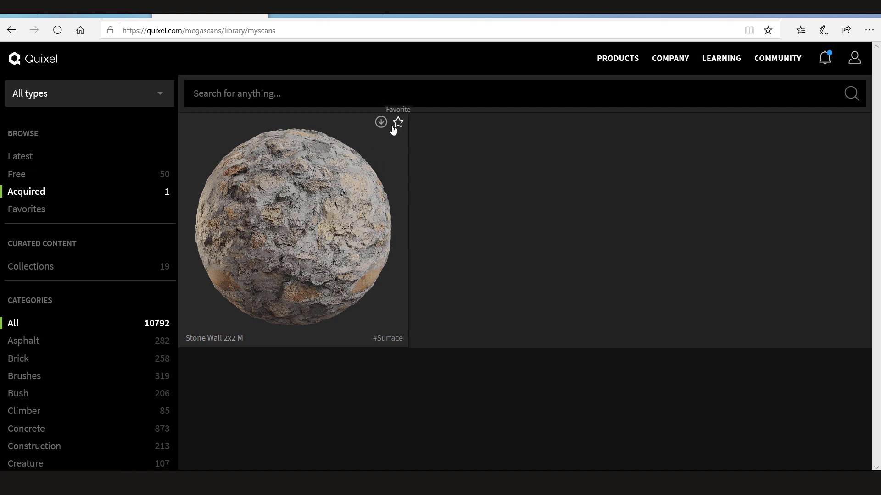
scroll(110, 386, down, 3)
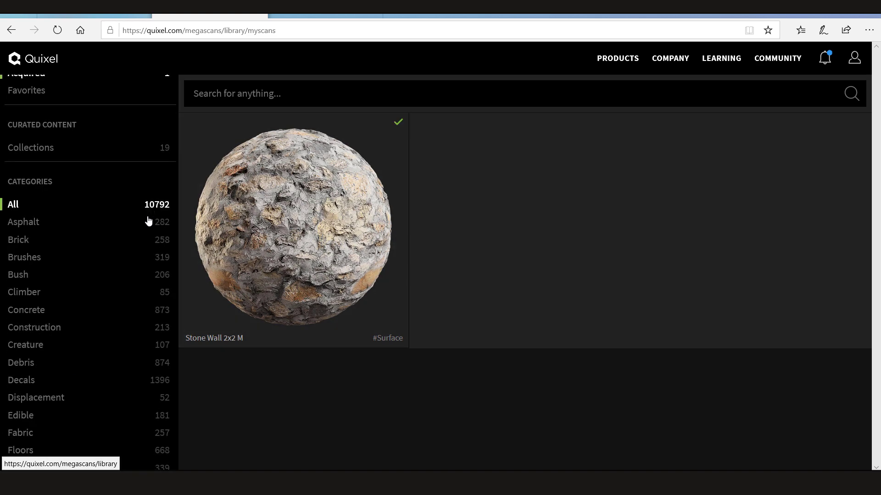
click(57, 151)
scroll(373, 307, down, 5)
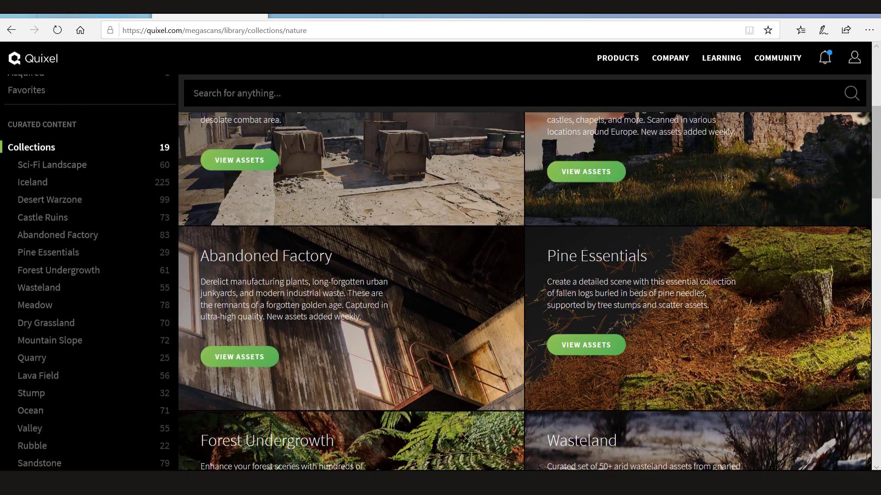
scroll(371, 308, down, 3)
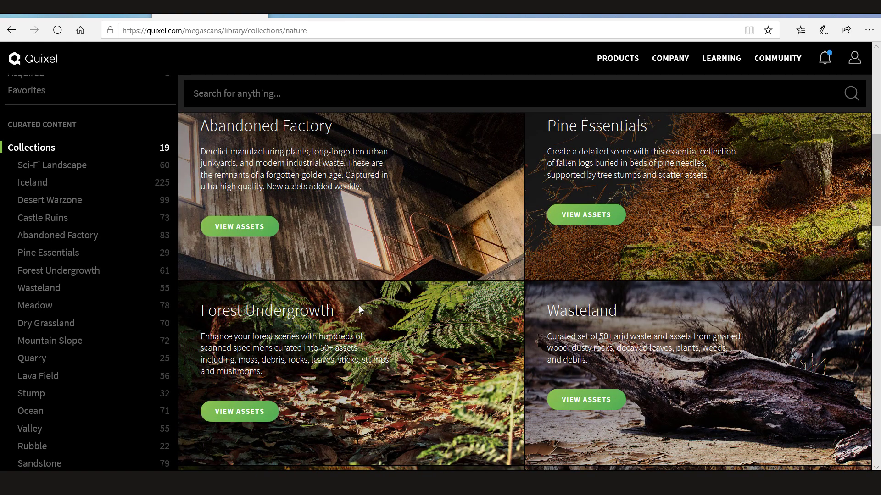
click(610, 406)
scroll(617, 192, down, 8)
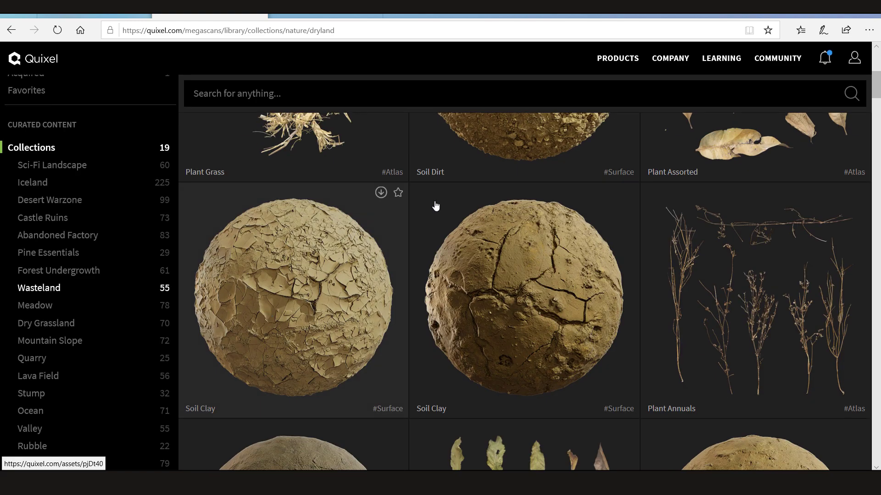
scroll(504, 294, down, 10)
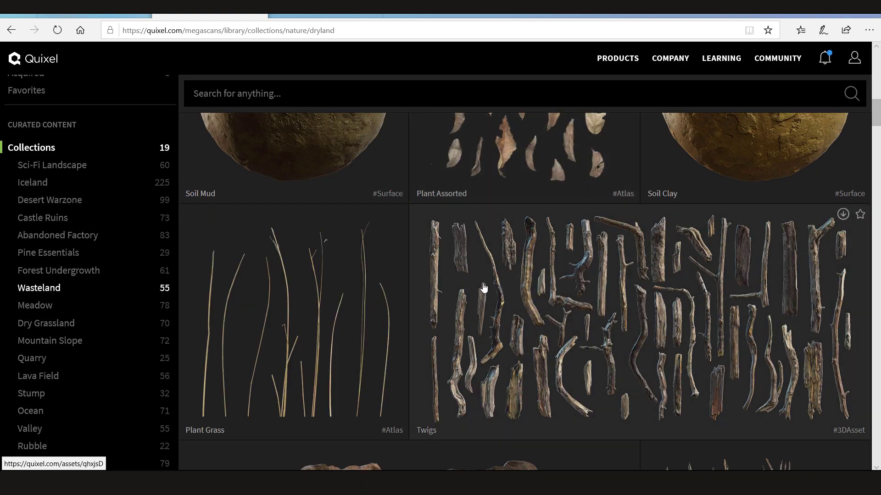
Open the Twigs asset page and clear stray text selections near its Download Settings link.
click(678, 356)
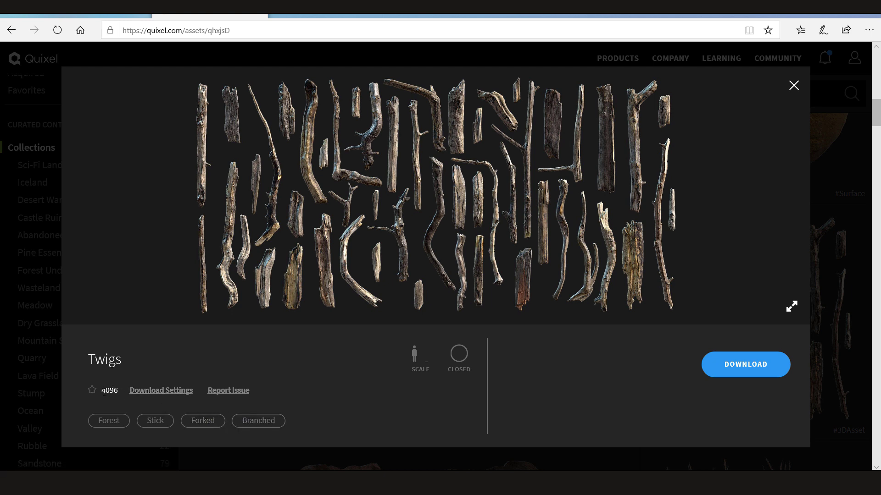
mouse_move(101, 391)
mouse_down()
mouse_move(116, 393)
mouse_move(91, 391)
mouse_move(117, 394)
mouse_up()
click(118, 391)
drag(106, 394, 120, 395)
click(120, 386)
In Twigs' download settings choose 2K resolution, the Unreal 4 preset and FBX meshes, then close them.
click(149, 394)
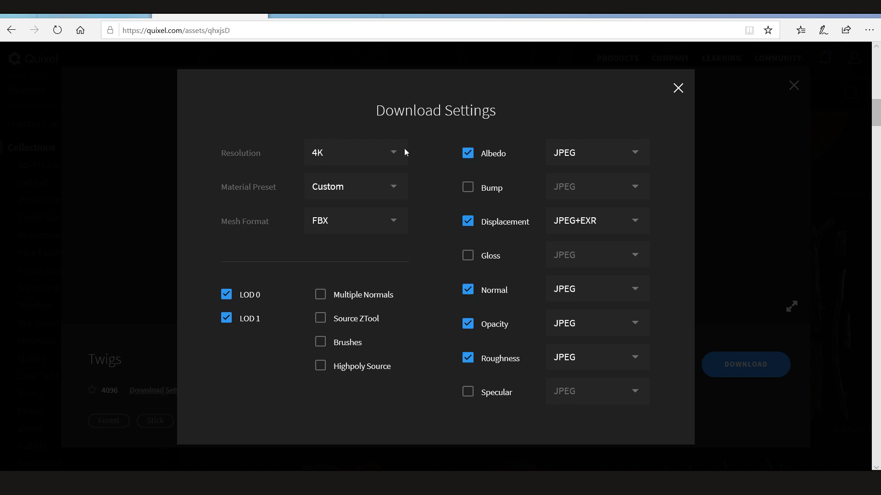
click(394, 155)
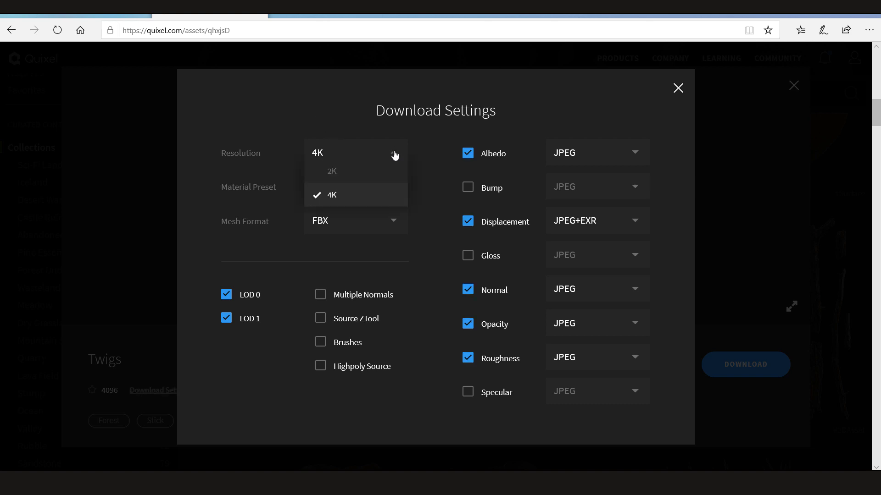
click(333, 174)
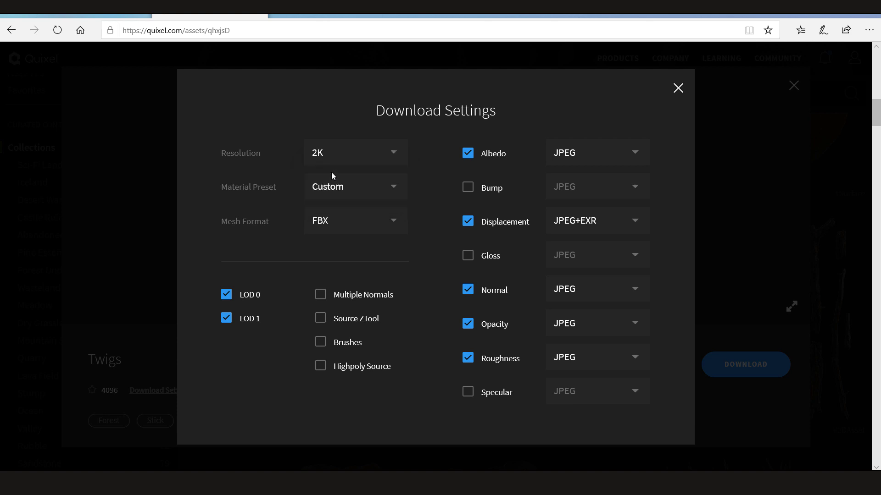
click(373, 187)
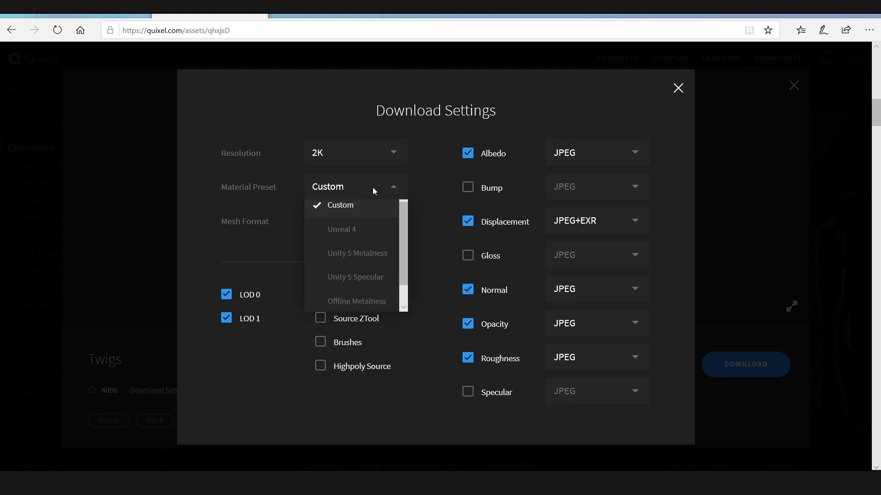
click(346, 230)
click(337, 223)
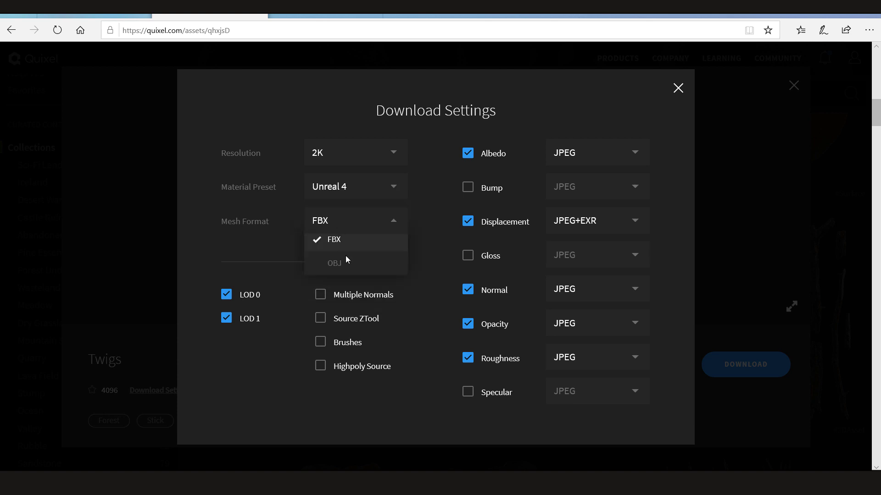
click(334, 239)
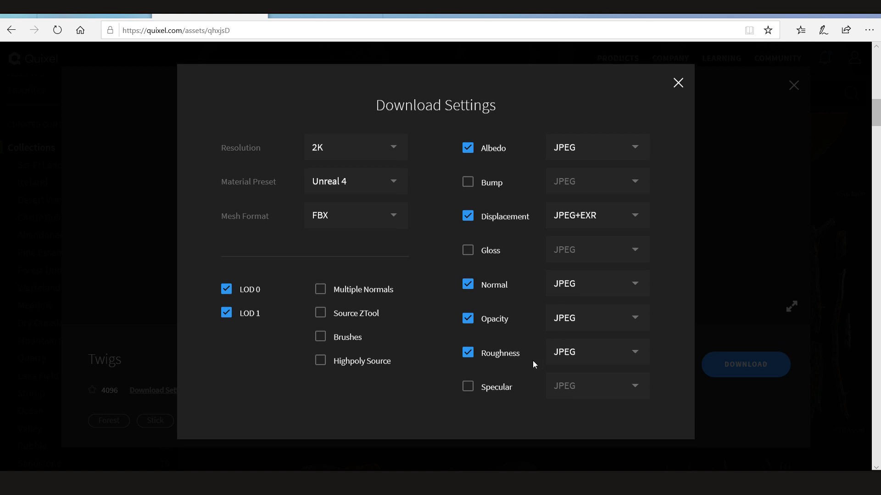
scroll(532, 361, down, 3)
scroll(485, 243, up, 3)
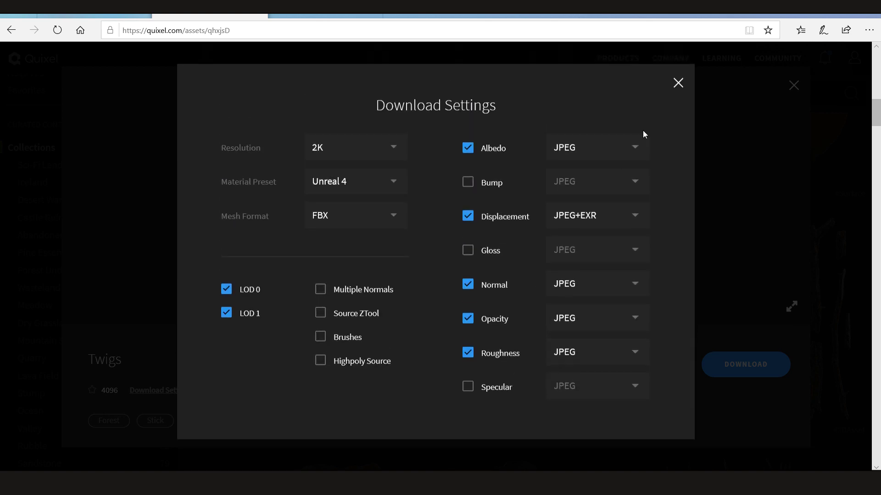
click(678, 90)
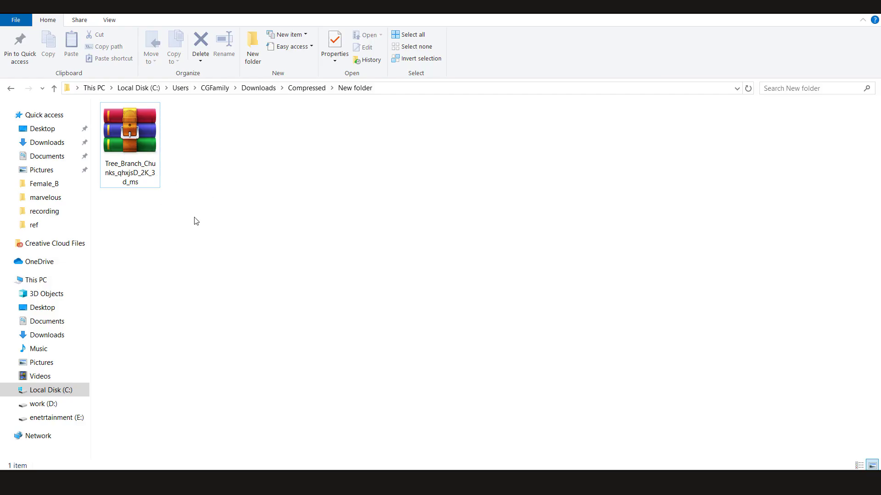
Extract the Tree_Branch_Chunks_qhxjsD_2K_3d_ms archive into its own folder and open it.
click(139, 137)
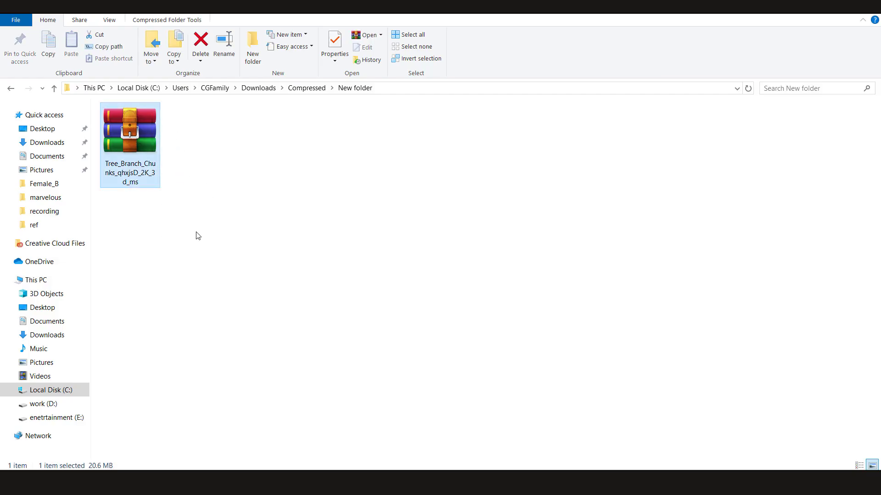
drag(197, 235, 132, 139)
right_click(136, 146)
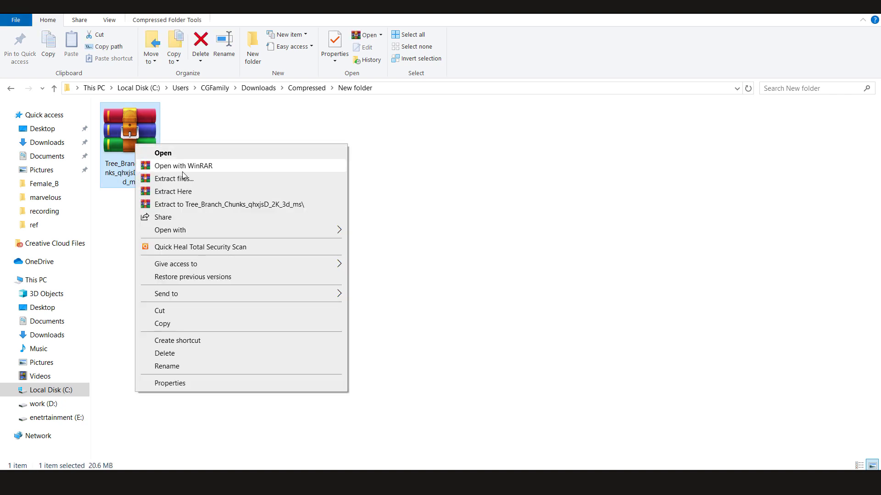
click(200, 207)
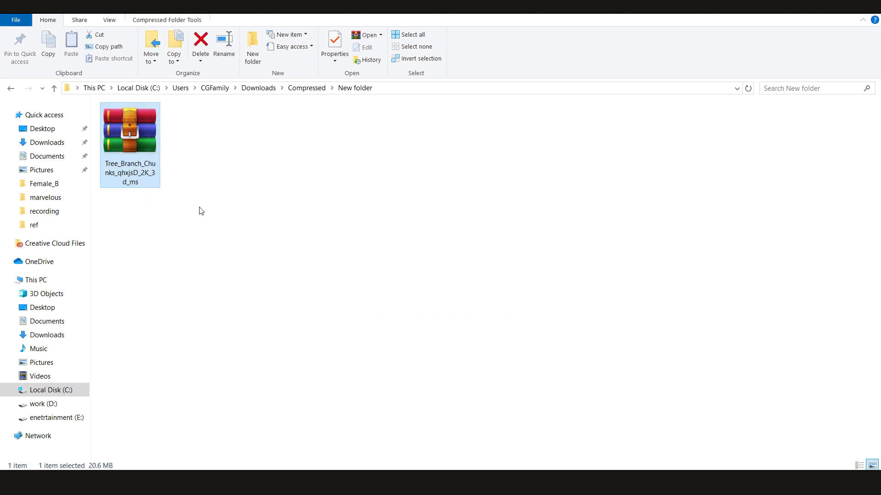
double_click(140, 138)
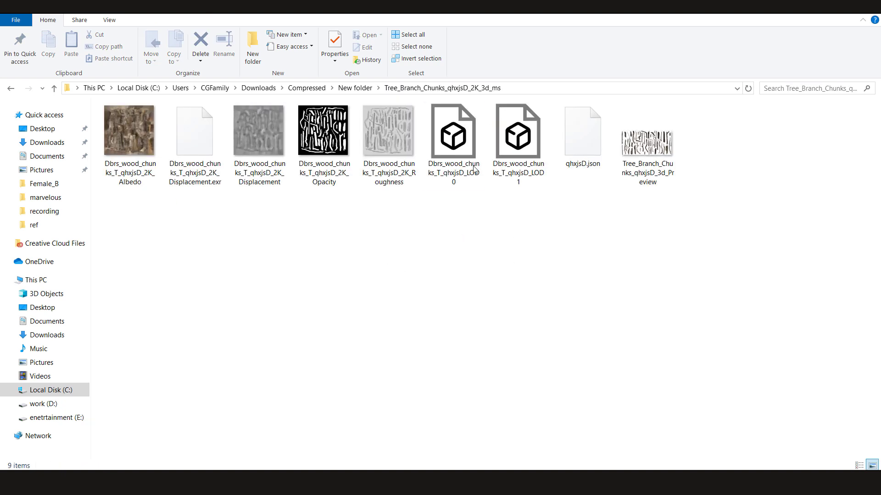
Look over the LOD0 and LOD1 meshes and five texture maps, then return to Megascans.
click(464, 142)
click(523, 154)
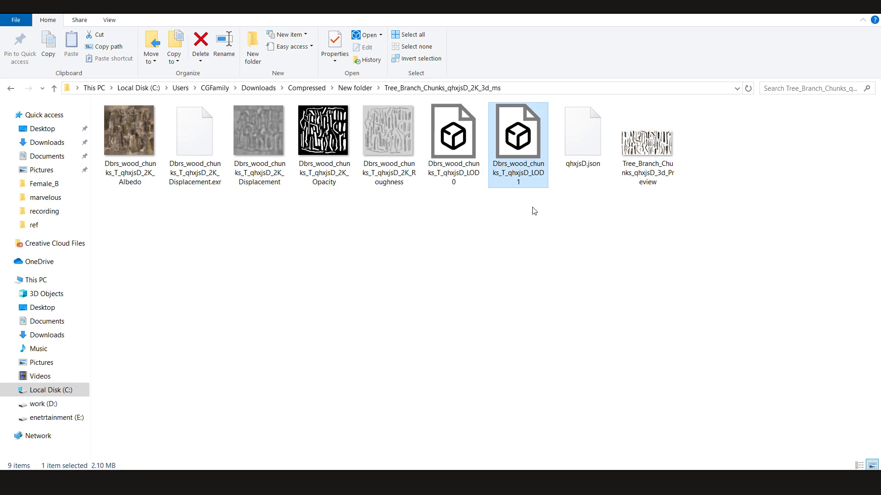
drag(417, 209, 137, 216)
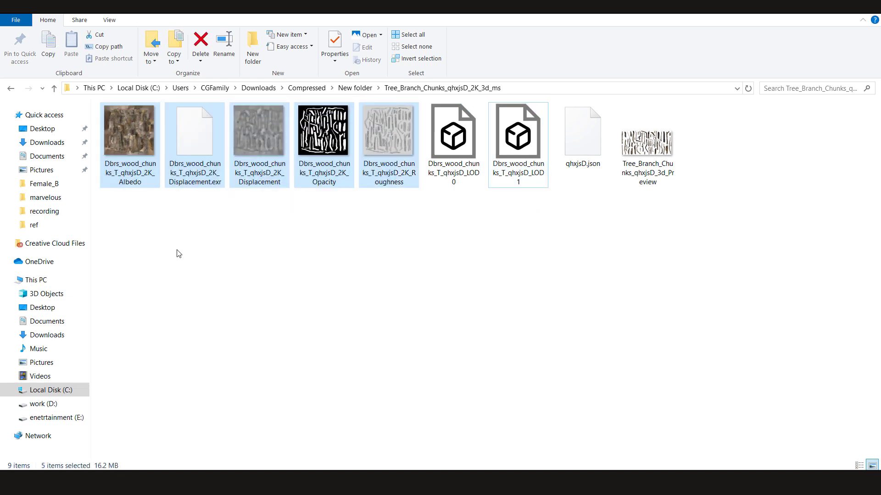
click(179, 254)
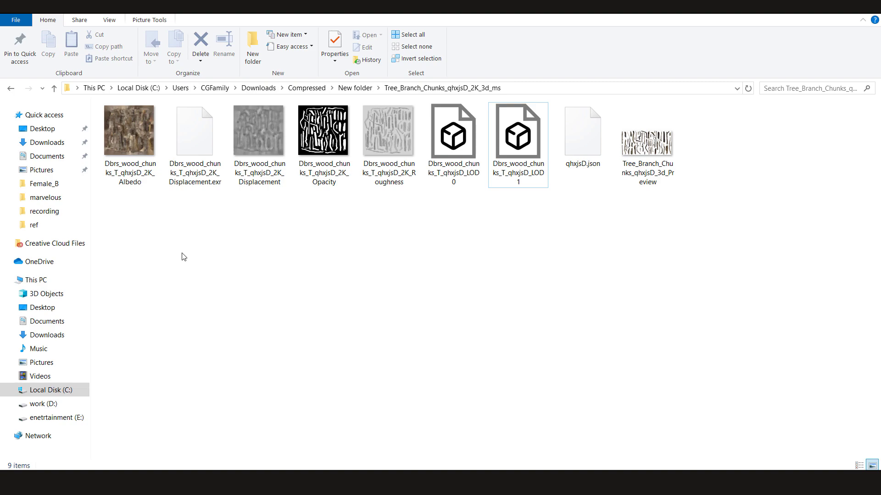
key(alt+Tab)
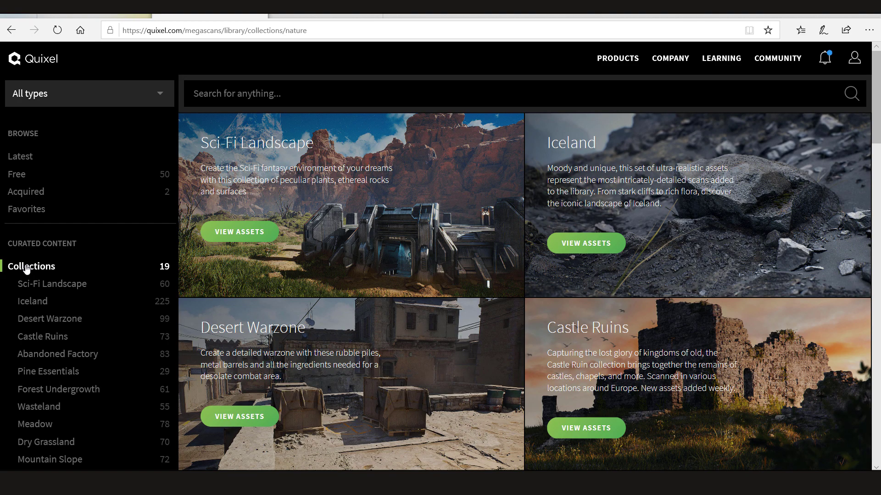